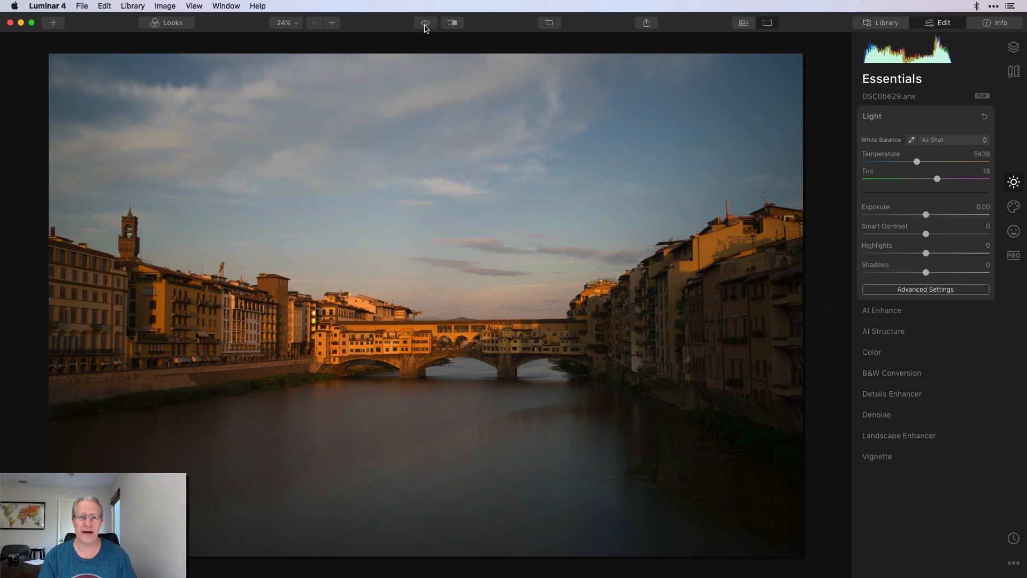
Compare the edit with the original in Before/After split view, then return to single view.
left_click(452, 23)
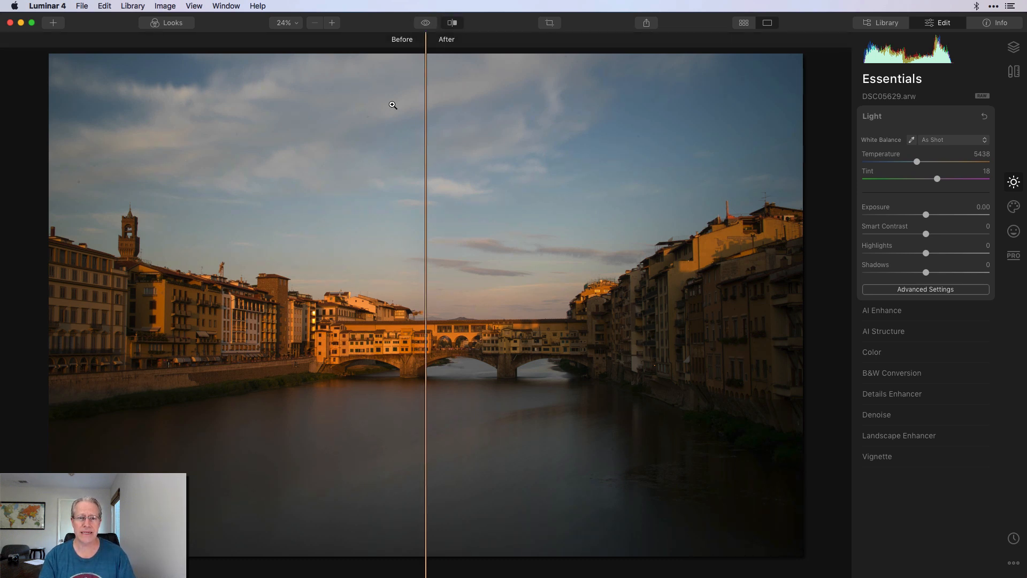
left_click_drag(428, 113, 438, 172)
left_click(452, 23)
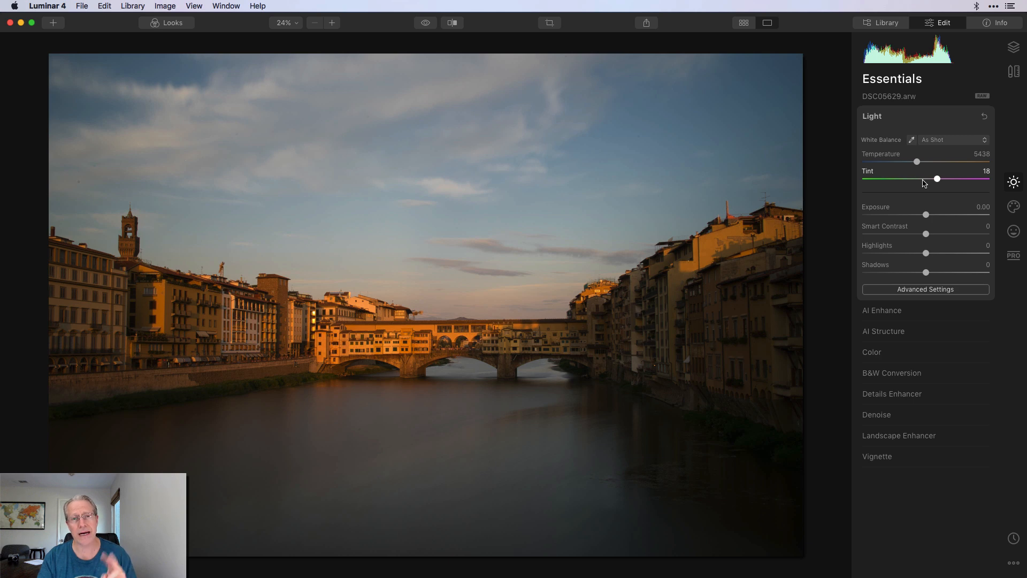
Test cooler temperature and magenta-to-green tint shifts, then restore As Shot white balance.
mouse_move(916, 161)
left_mouse_down()
mouse_move(890, 163)
mouse_move(959, 162)
mouse_move(907, 168)
mouse_move(943, 168)
mouse_move(929, 166)
left_mouse_up()
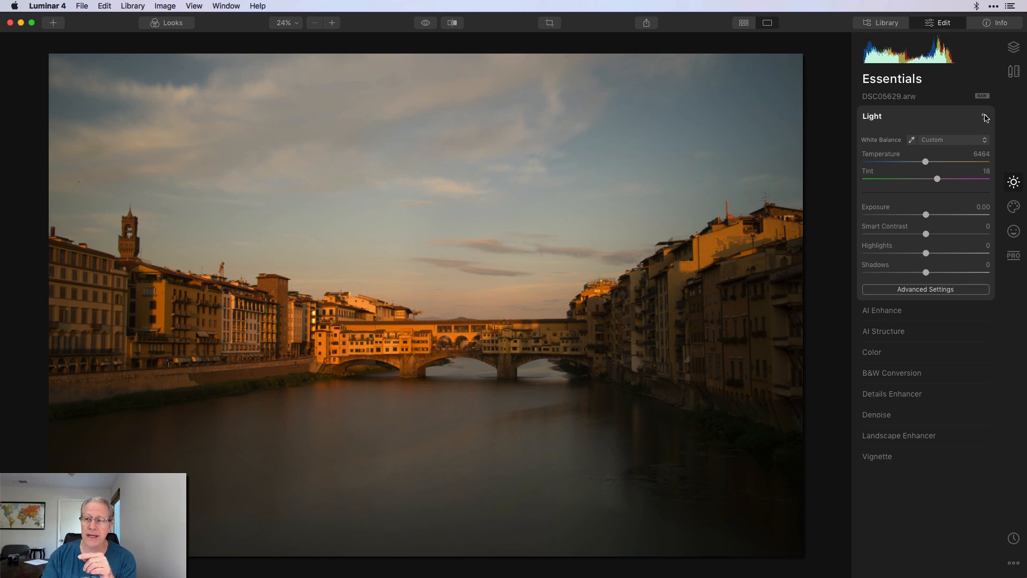
left_click(985, 117)
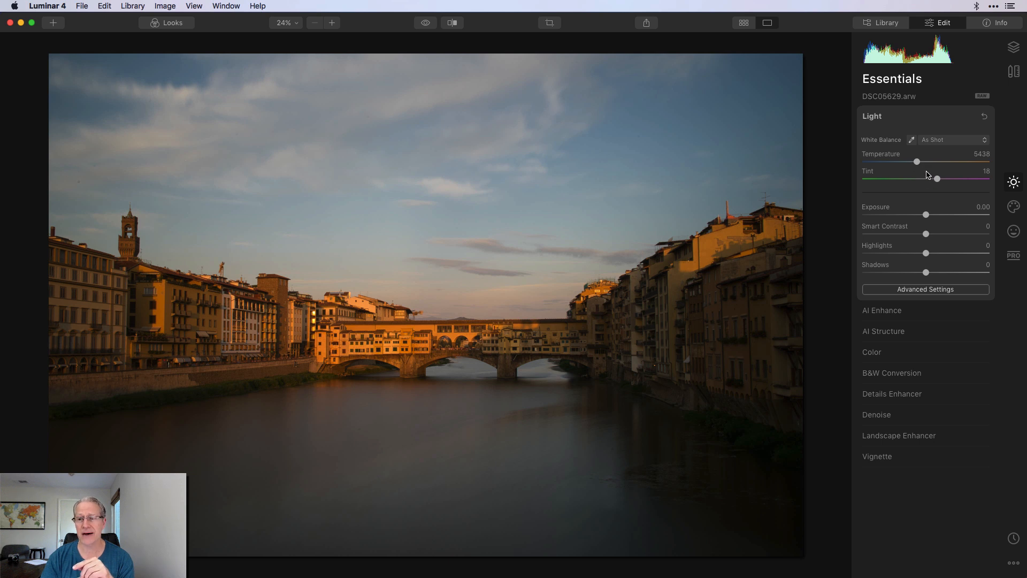
left_click_drag(938, 180, 969, 181)
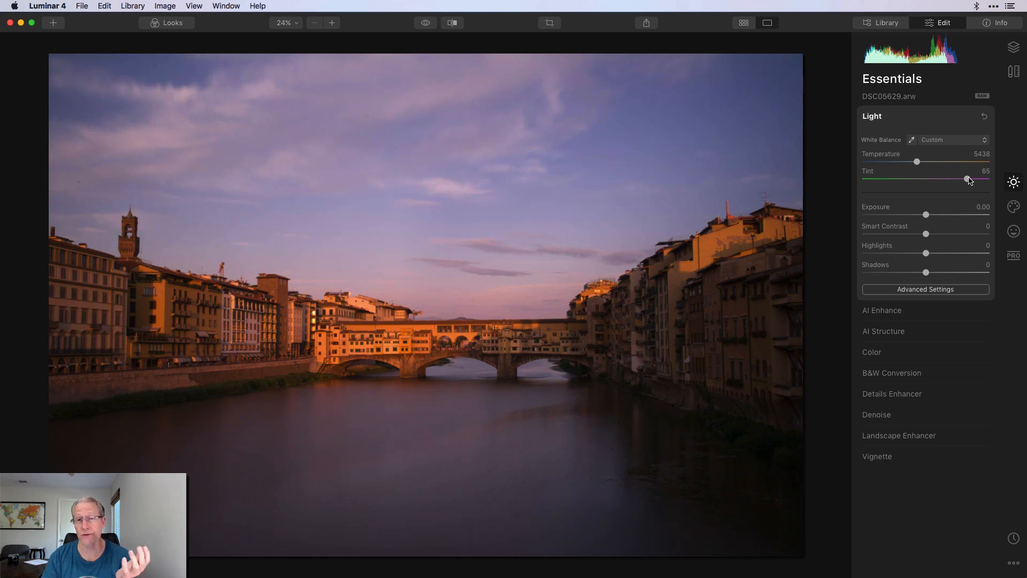
left_click_drag(969, 180, 893, 187)
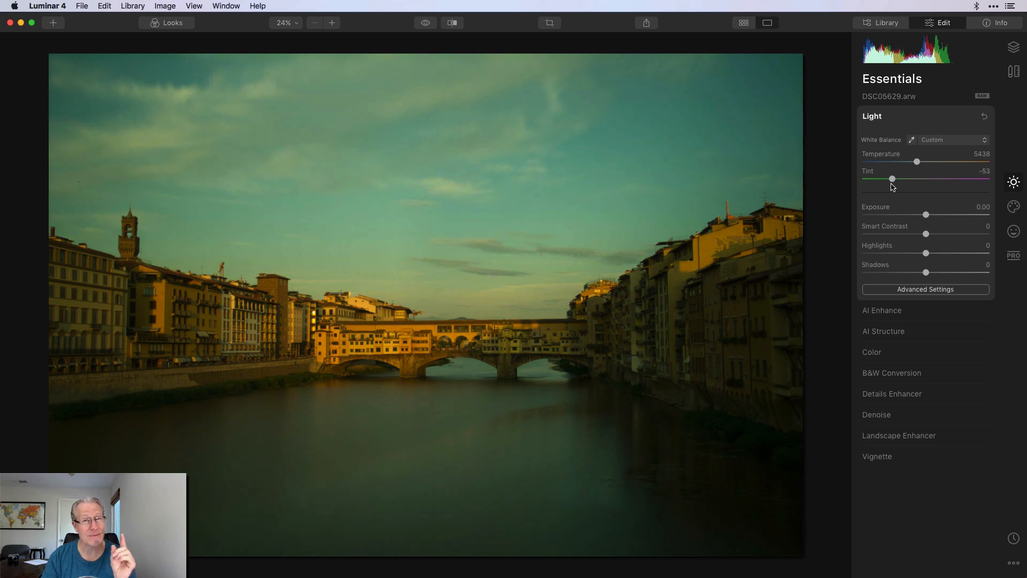
left_click_drag(893, 187, 908, 187)
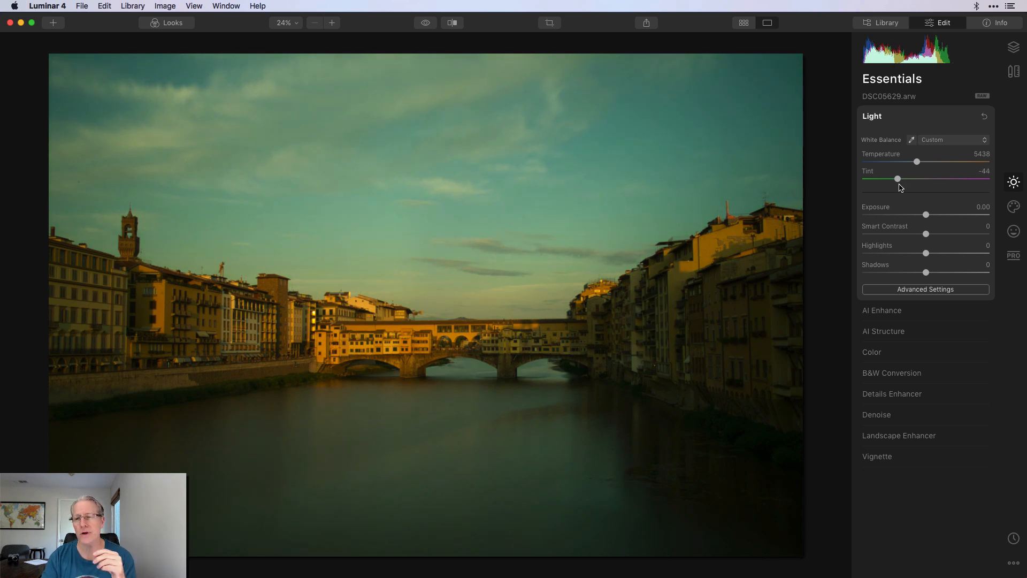
left_click(983, 117)
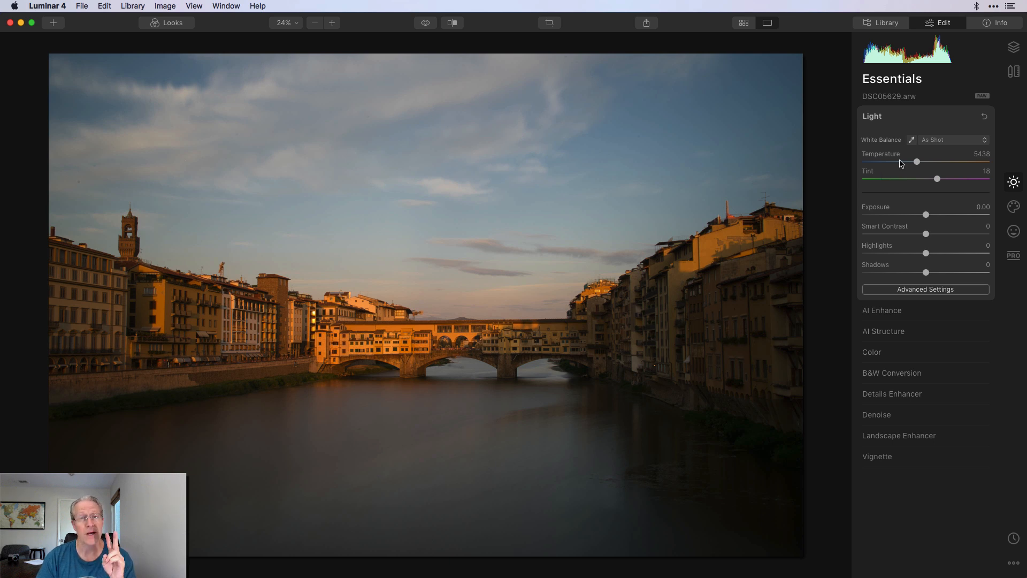
Try the Daylight, Shade, Tungsten, Fluorescent and Flash white balance presets in turn.
left_click(951, 147)
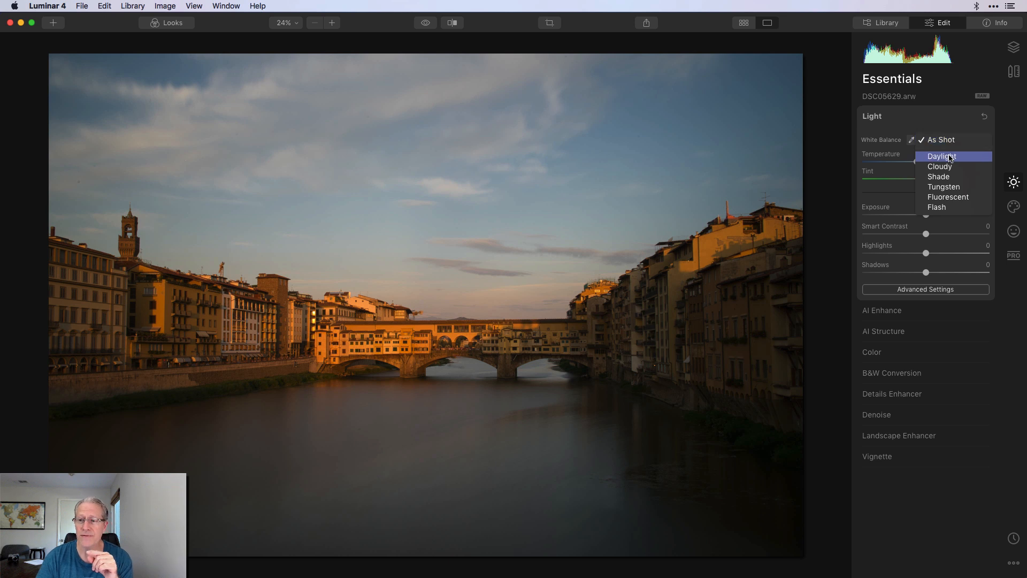
left_click(950, 157)
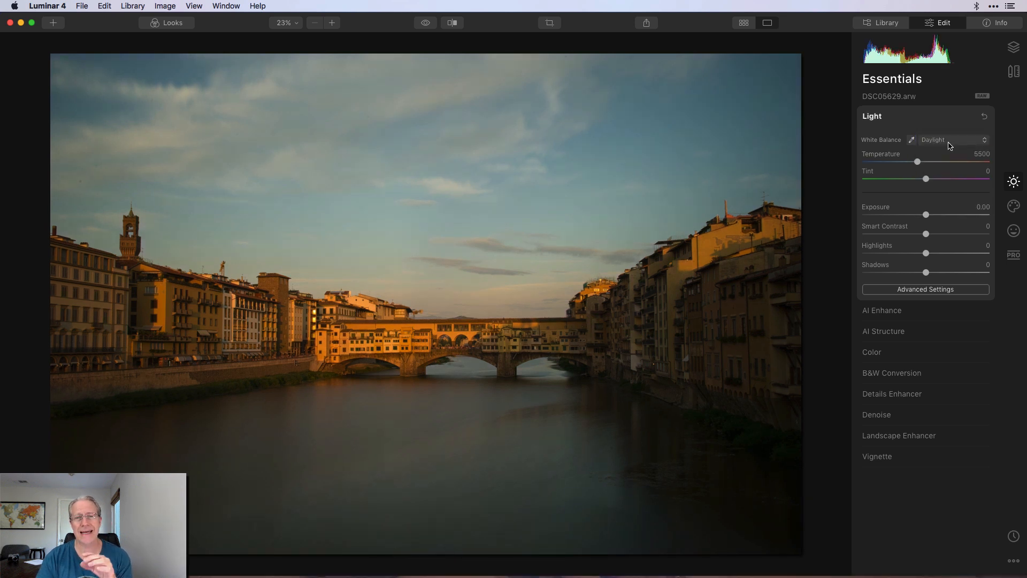
left_click(949, 141)
left_click(944, 157)
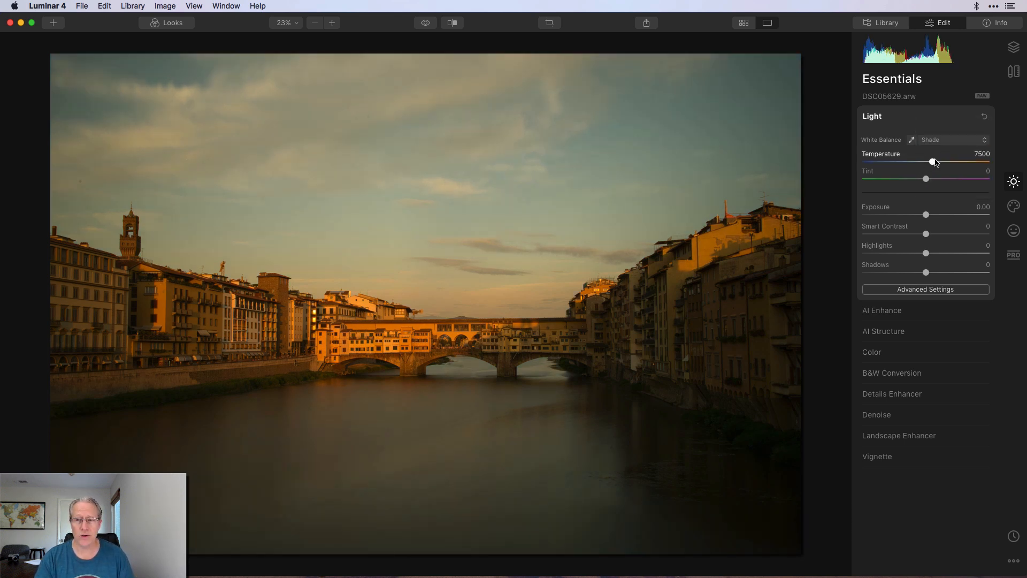
left_click(945, 141)
left_click(940, 151)
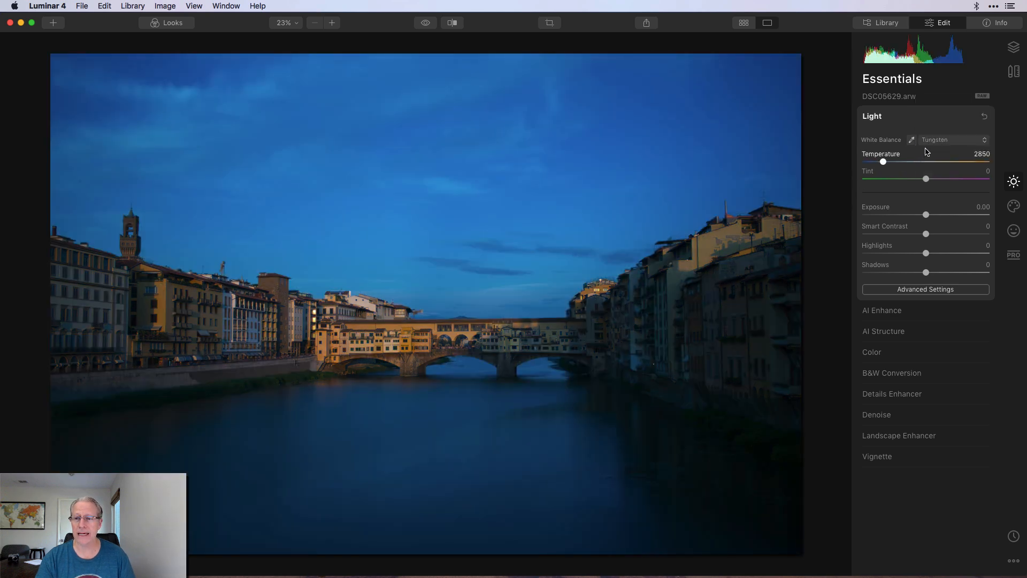
left_click(943, 140)
left_click(932, 150)
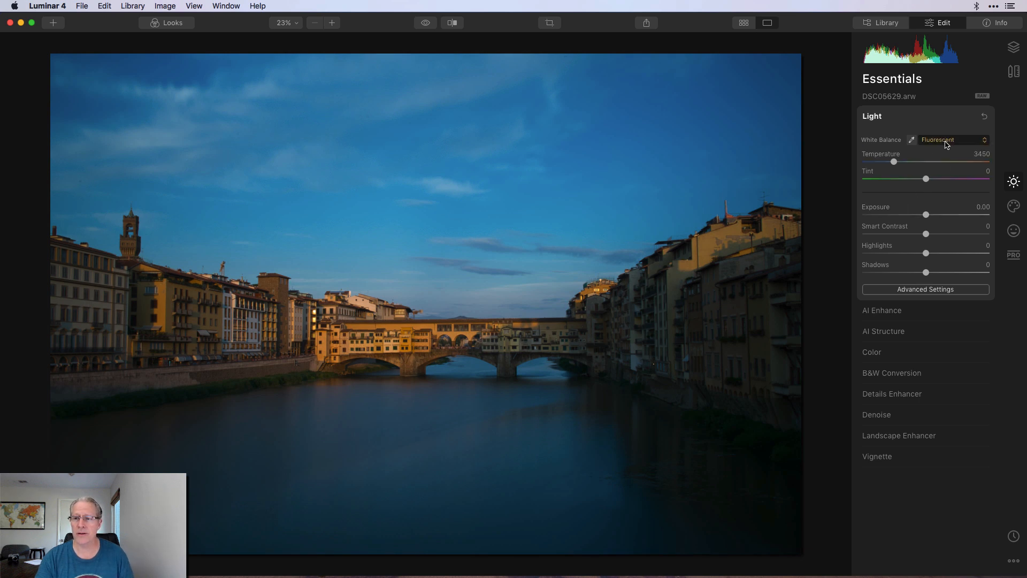
left_click(945, 142)
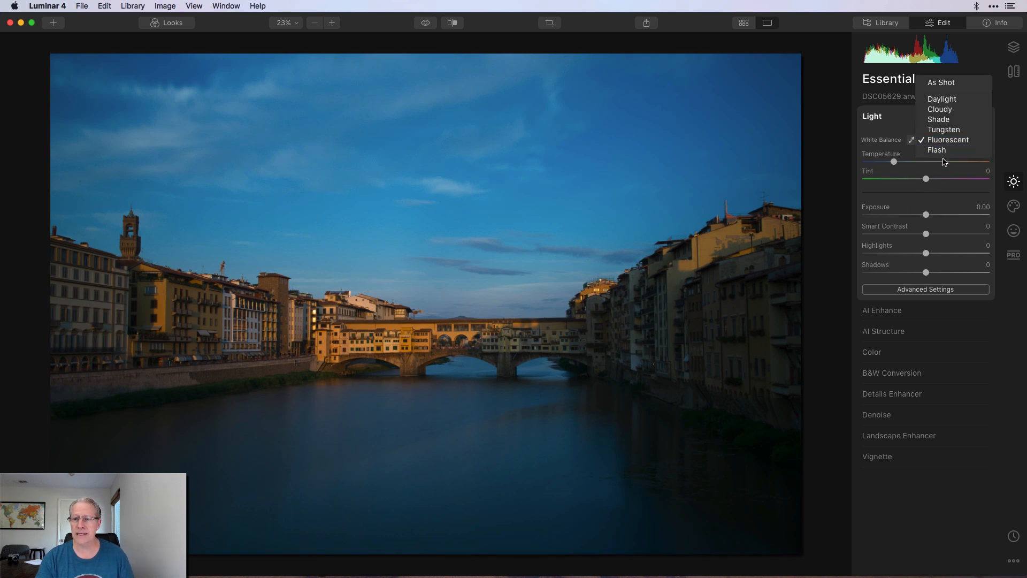
left_click(939, 150)
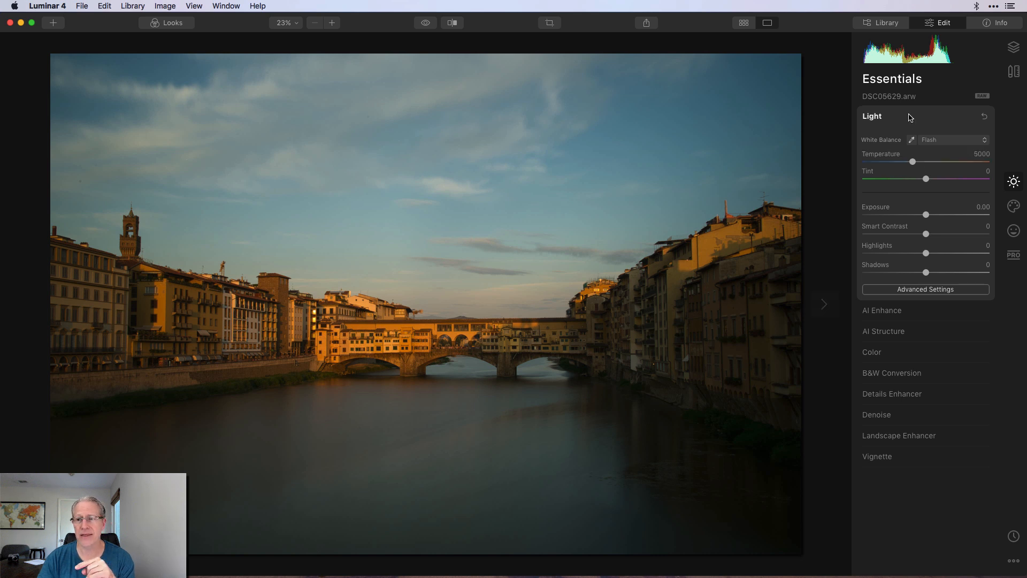
Reset white balance to As Shot and activate the neutral-point eyedropper.
left_click(984, 117)
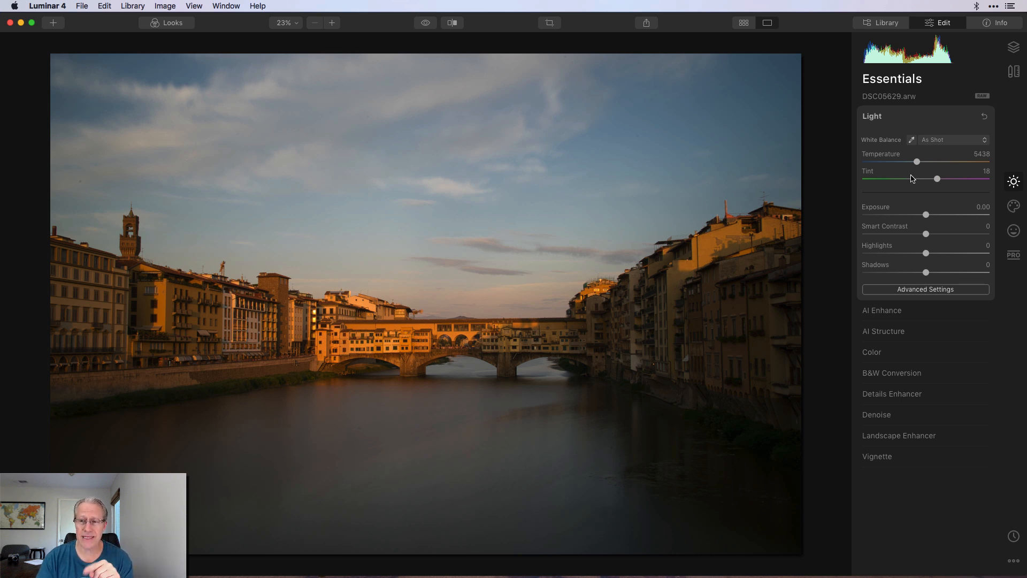
left_click(958, 140)
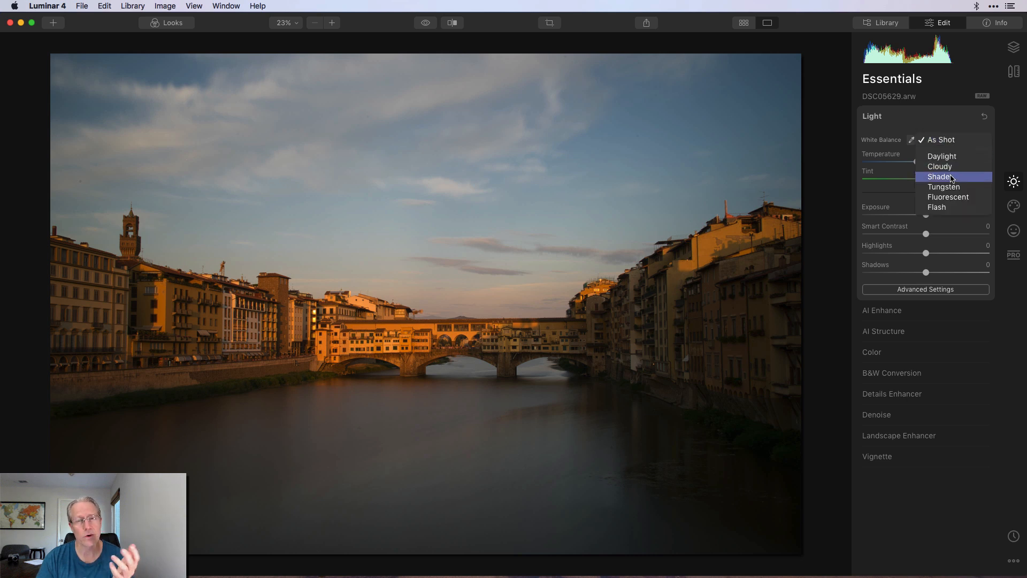
left_click(955, 140)
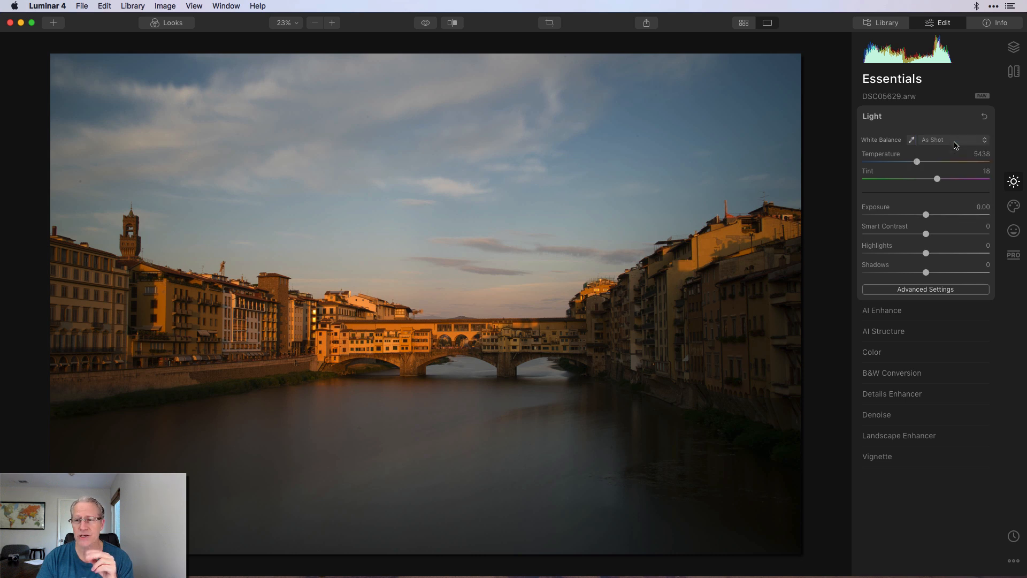
left_click(911, 140)
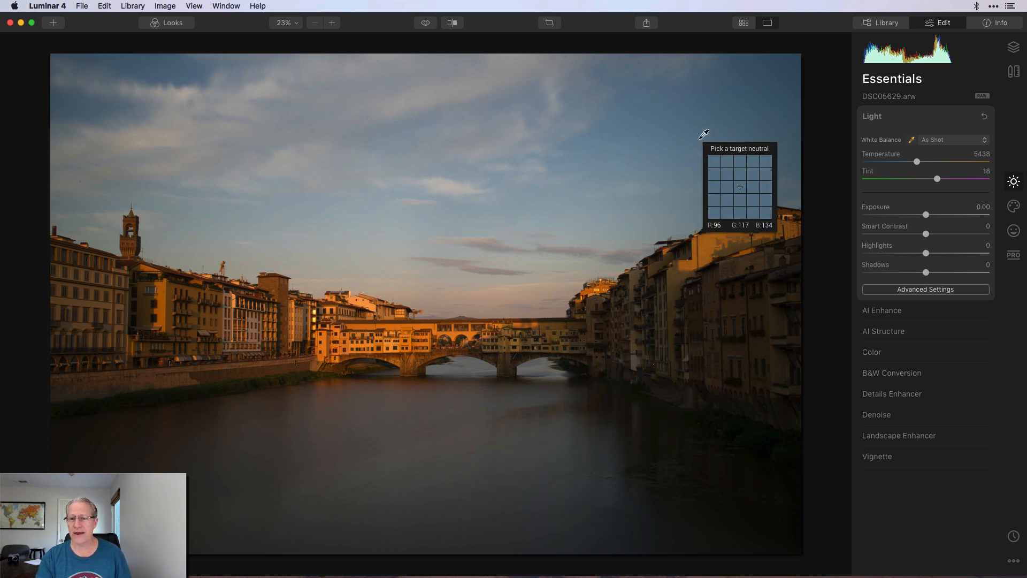
Sample a neutral sky patch to set Custom white balance (temperature 5178, tint 7).
left_click(470, 92)
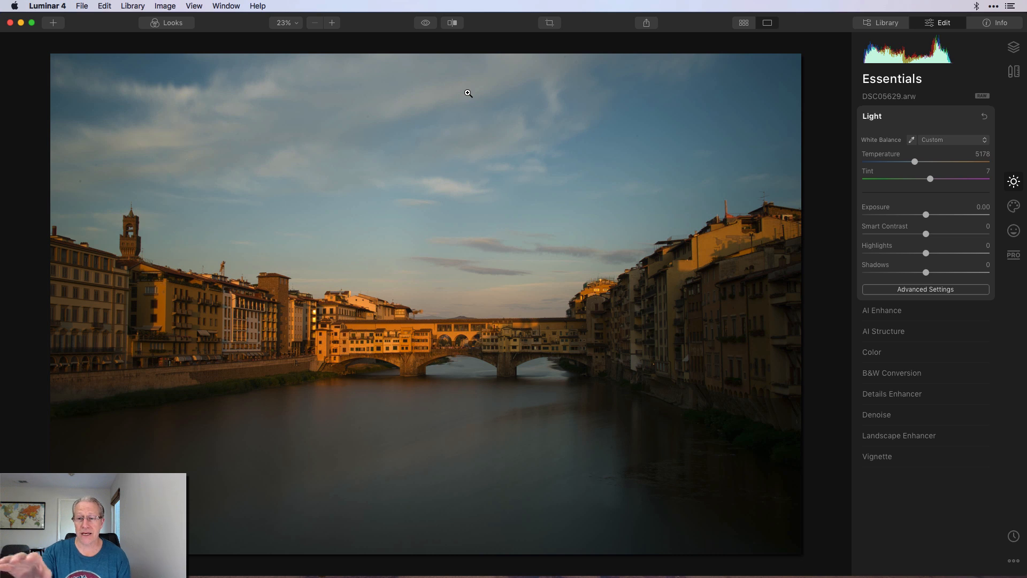
Show the edited photo again and reset white balance to As Shot (5438, tint 18).
left_click(425, 23)
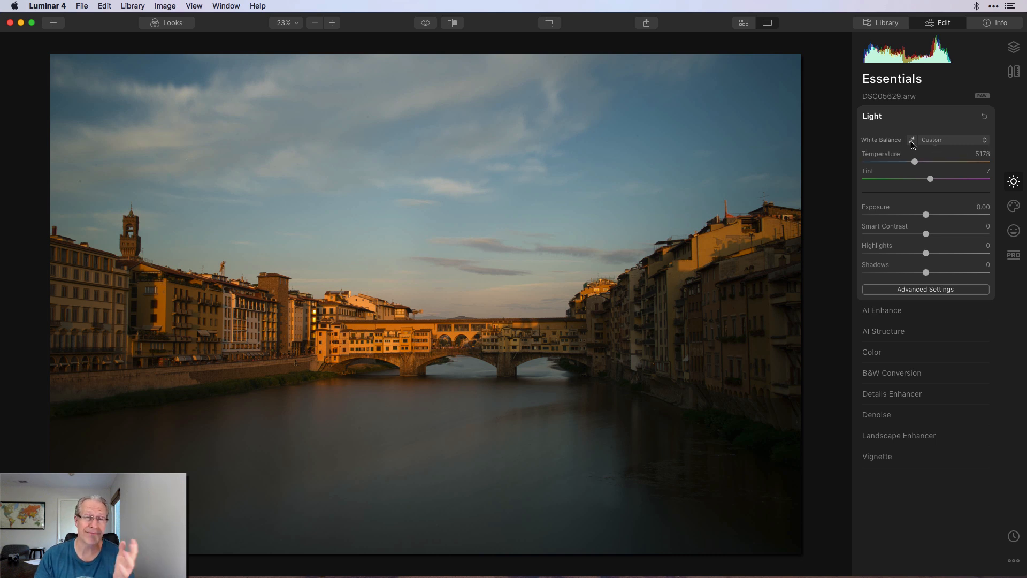
left_click(953, 141)
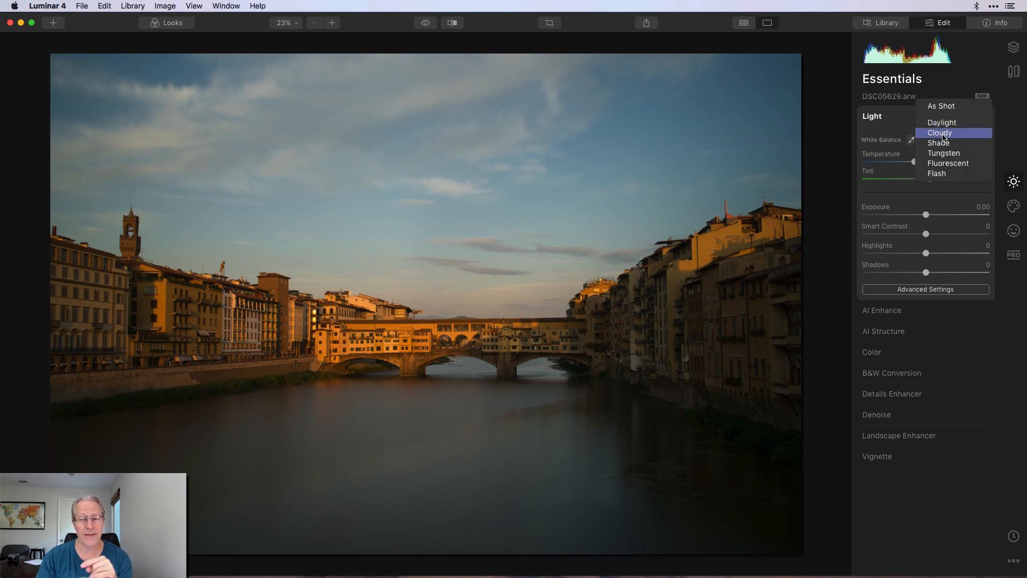
left_click(1004, 109)
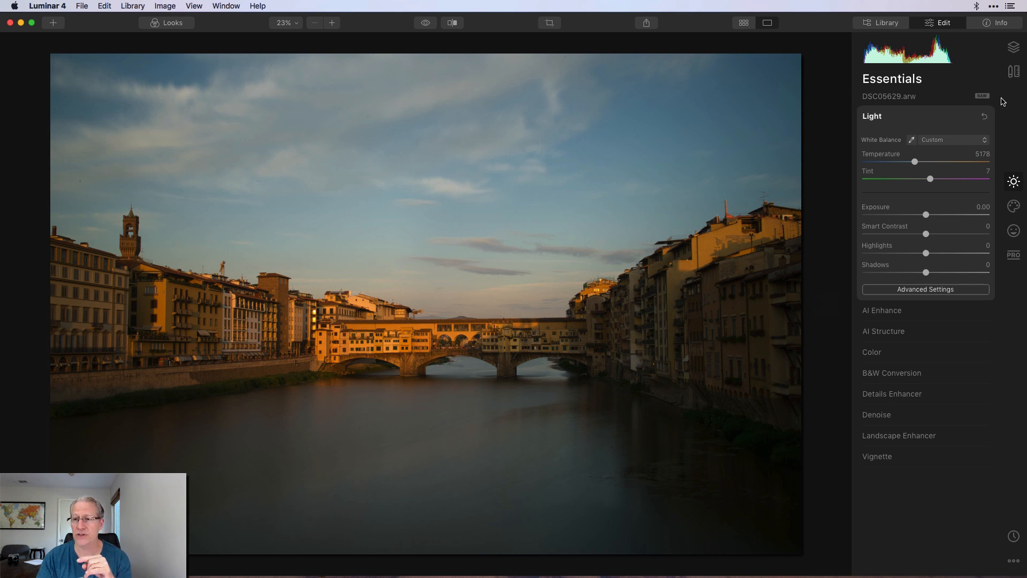
left_click(986, 117)
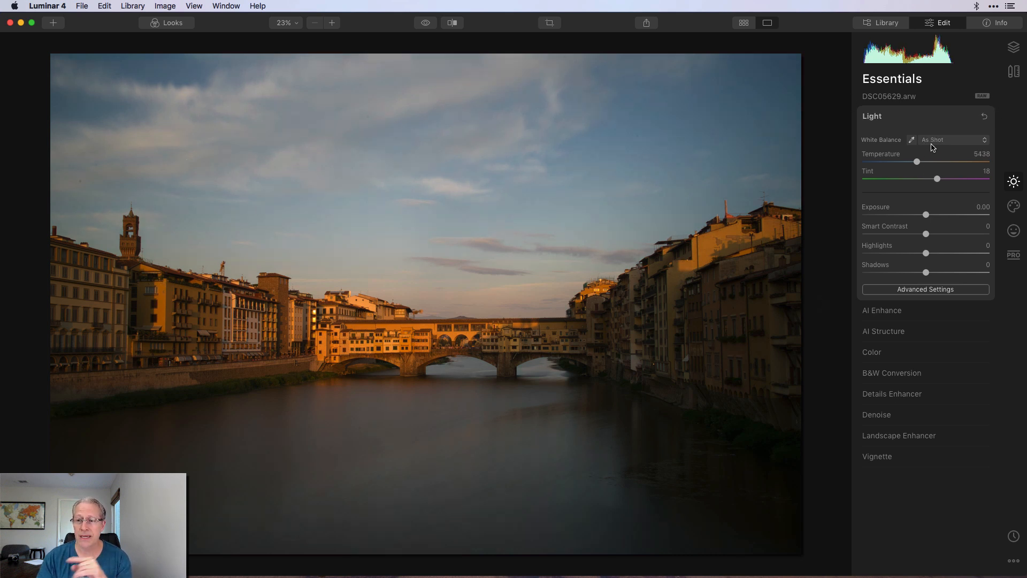
left_click_drag(917, 161, 943, 179)
left_click(984, 116)
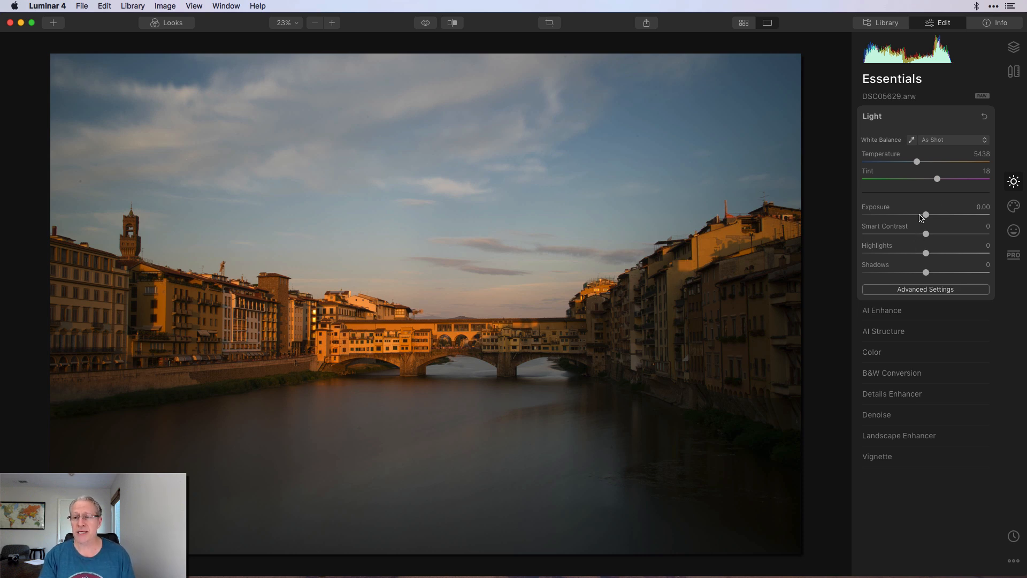
left_click_drag(926, 215, 905, 234)
left_click(984, 117)
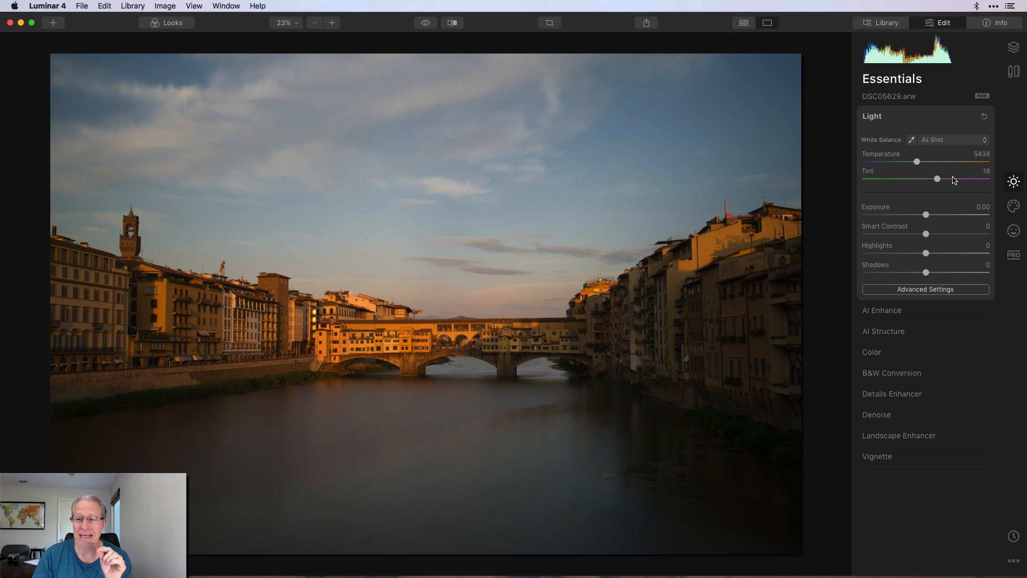
left_click_drag(927, 215, 932, 216)
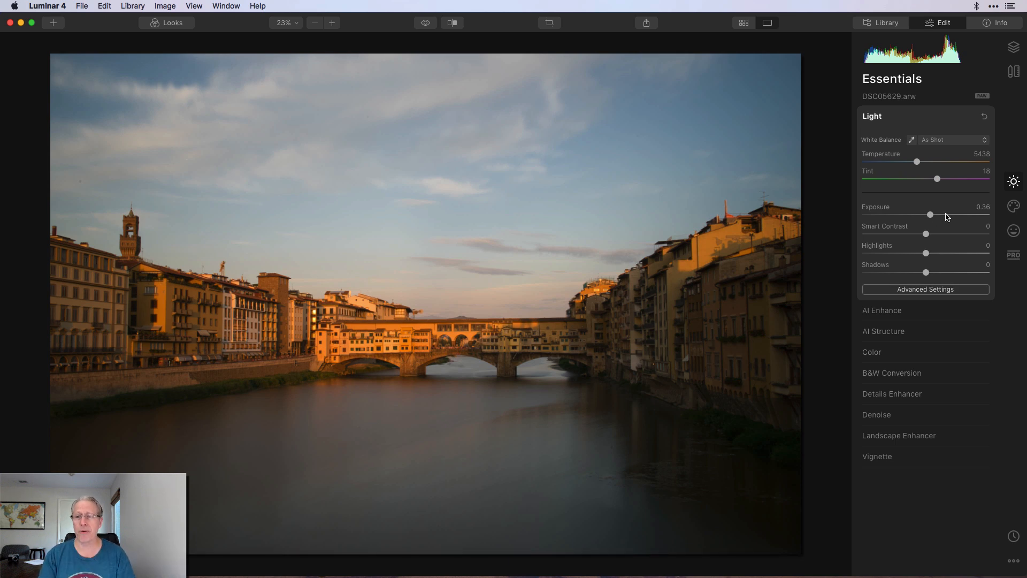
left_click_drag(930, 216, 995, 215)
left_click(984, 116)
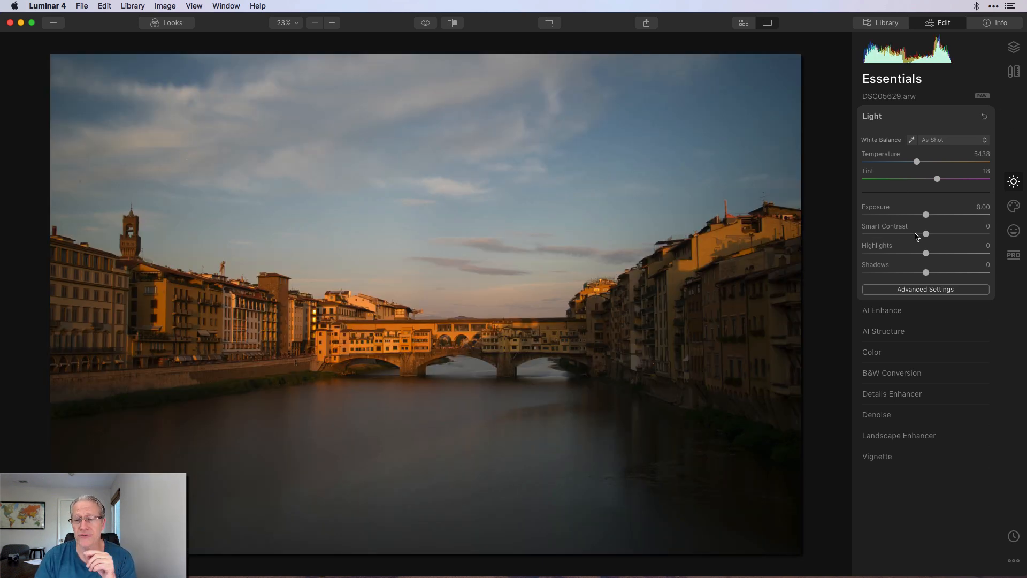
left_click_drag(927, 236, 954, 236)
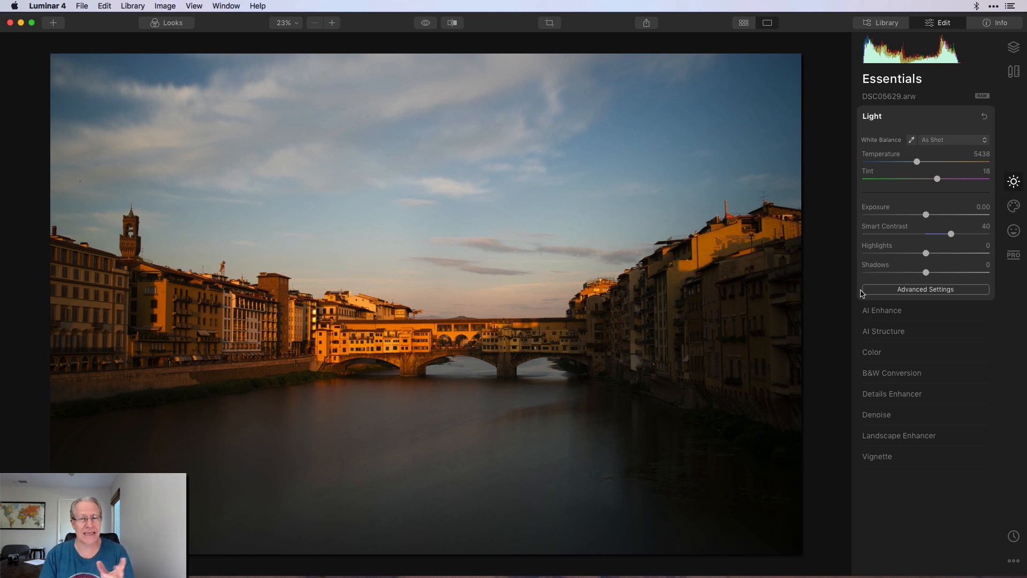
left_click(425, 22)
left_click(425, 22)
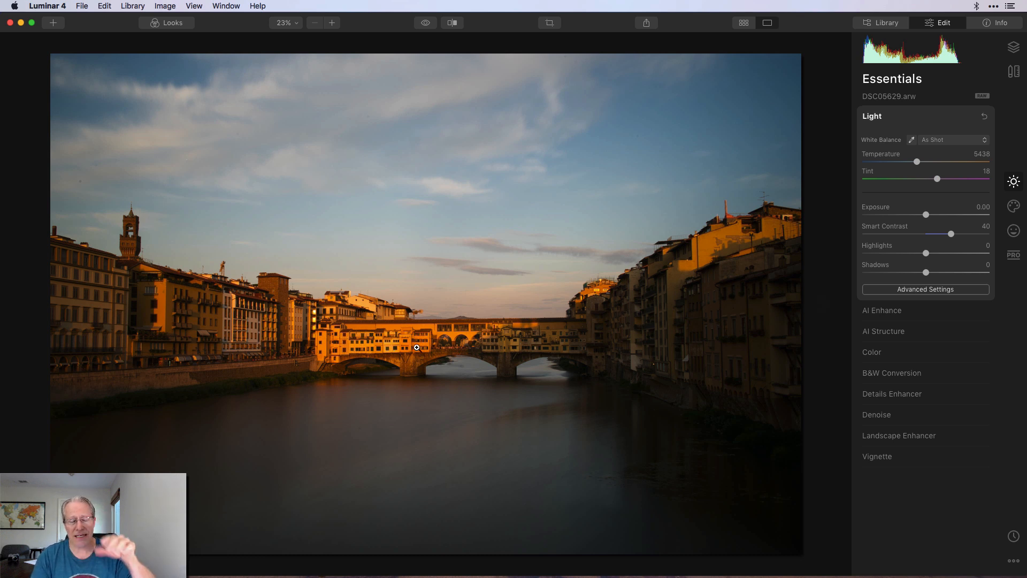
left_click(423, 23)
left_click(423, 23)
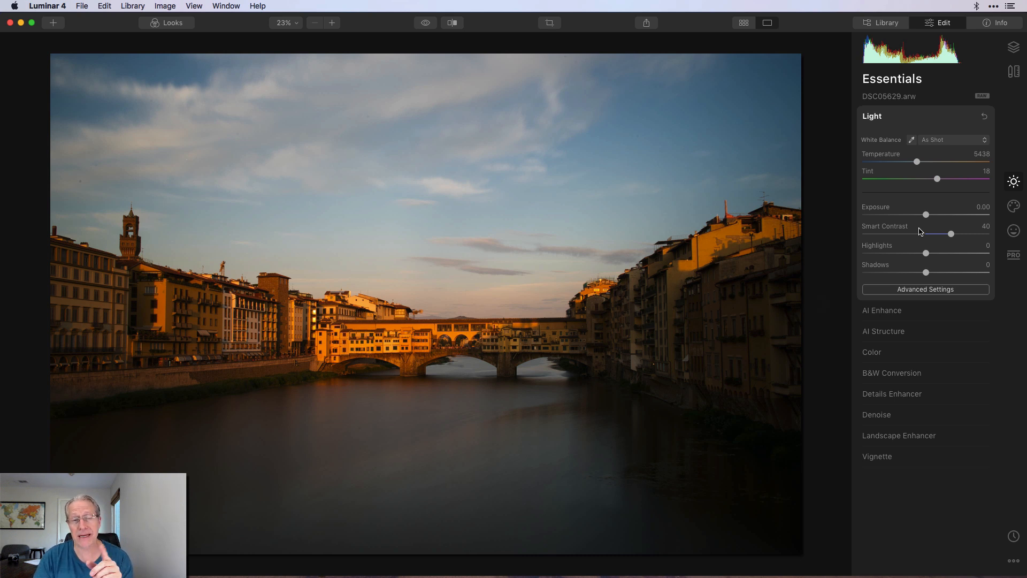
Reset Light, trial Highlights at 100, check the Info tab, then zero Light again.
left_click(984, 116)
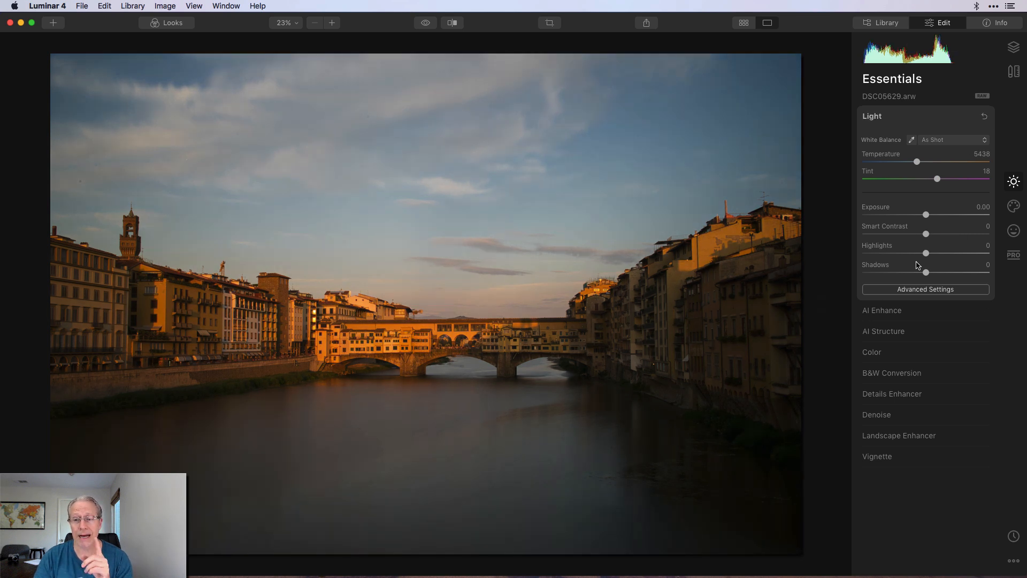
left_click_drag(927, 254, 991, 251)
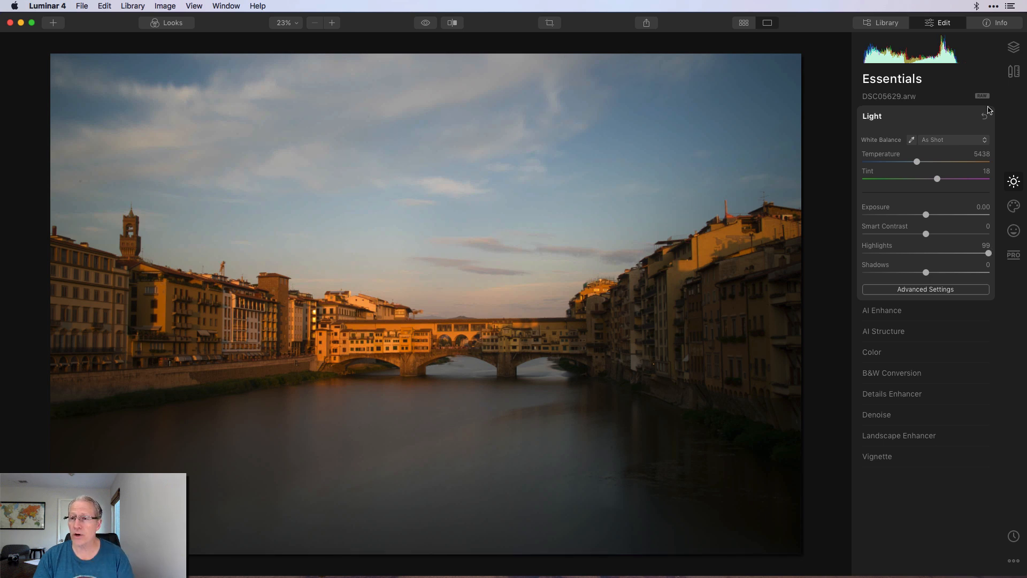
left_click(995, 24)
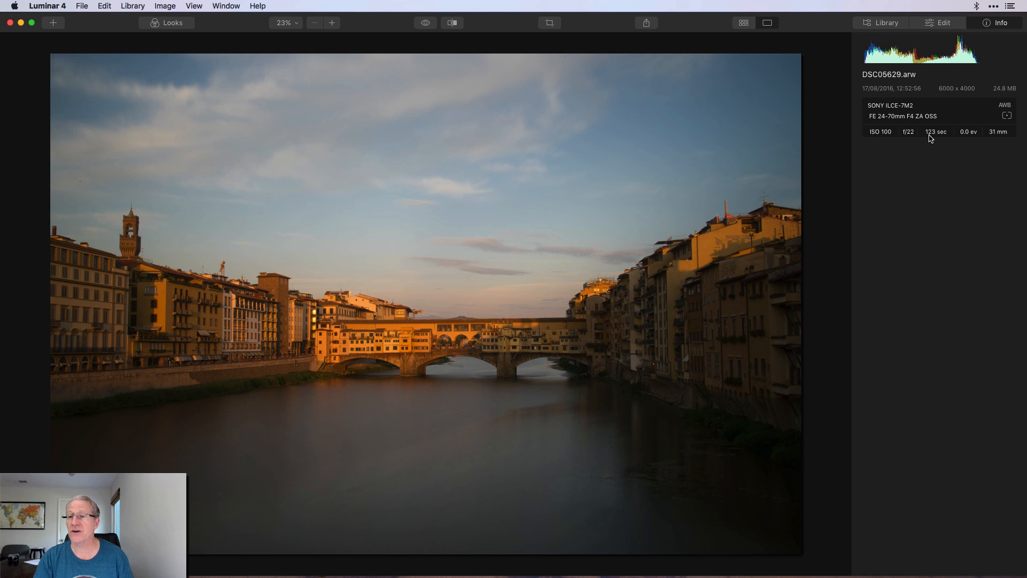
left_click(940, 24)
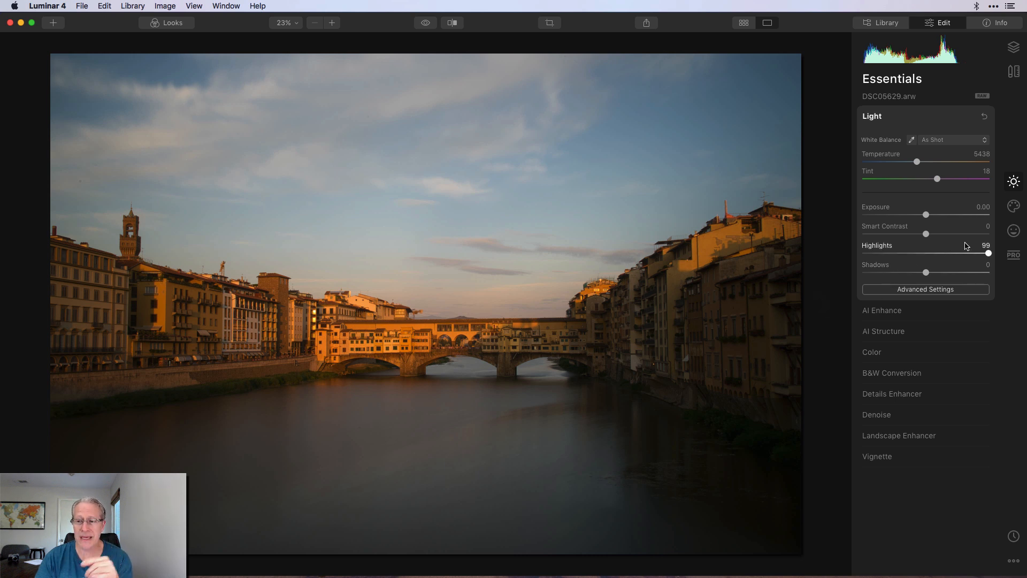
left_click_drag(988, 254, 993, 254)
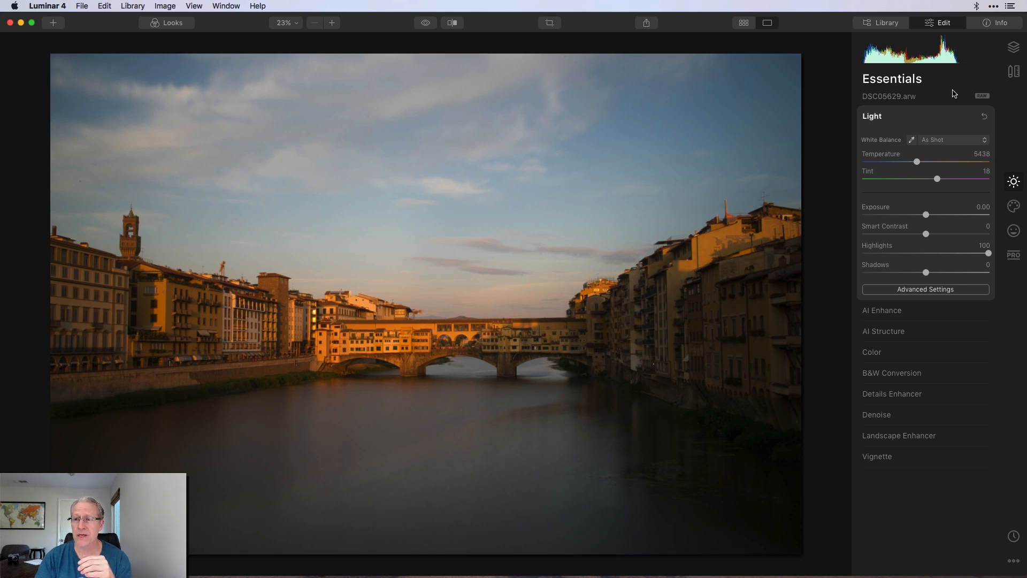
left_click(985, 116)
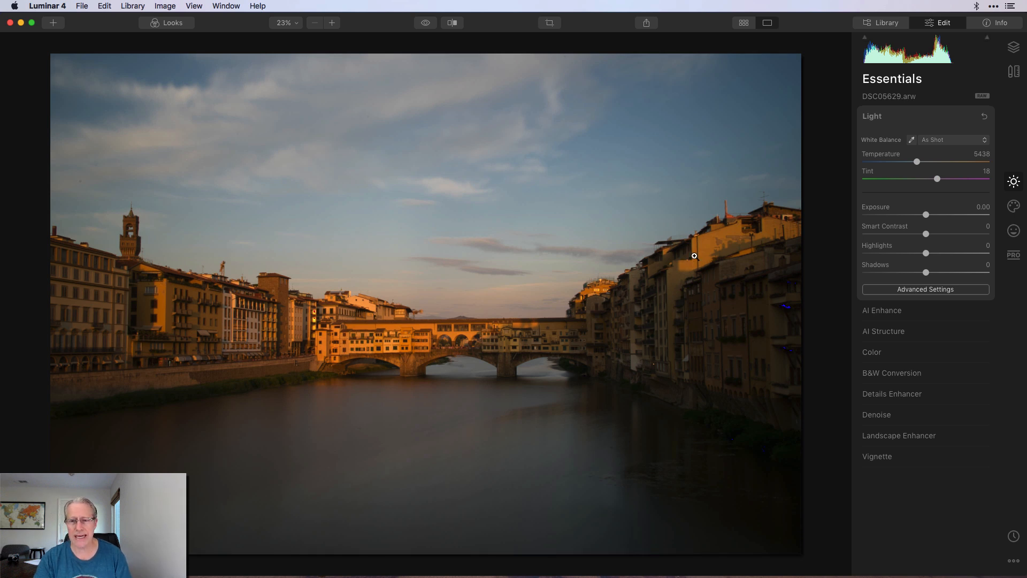
mouse_move(925, 253)
left_mouse_down()
mouse_move(974, 252)
mouse_move(926, 254)
left_mouse_up()
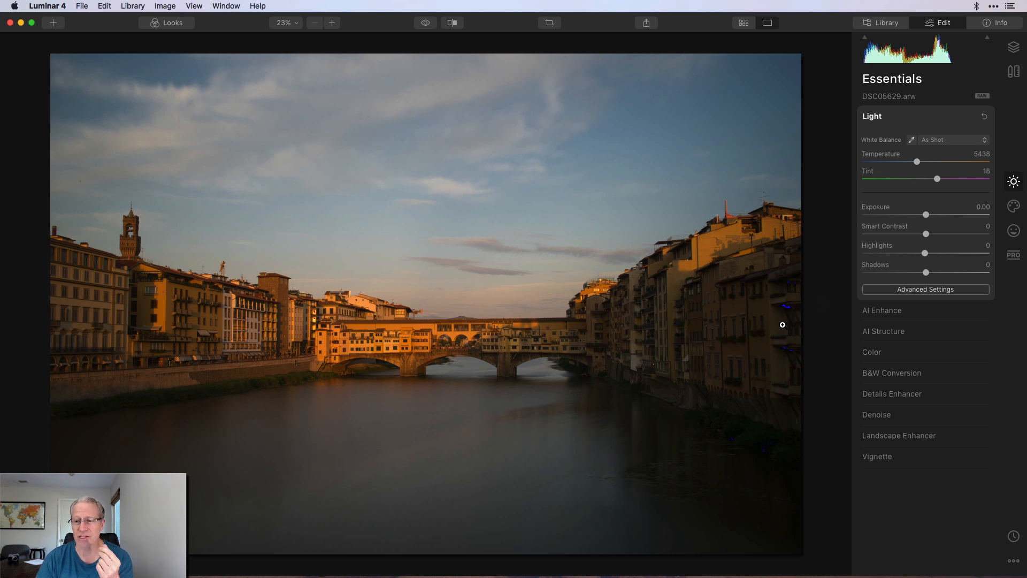
left_click_drag(926, 275, 873, 275)
key("j")
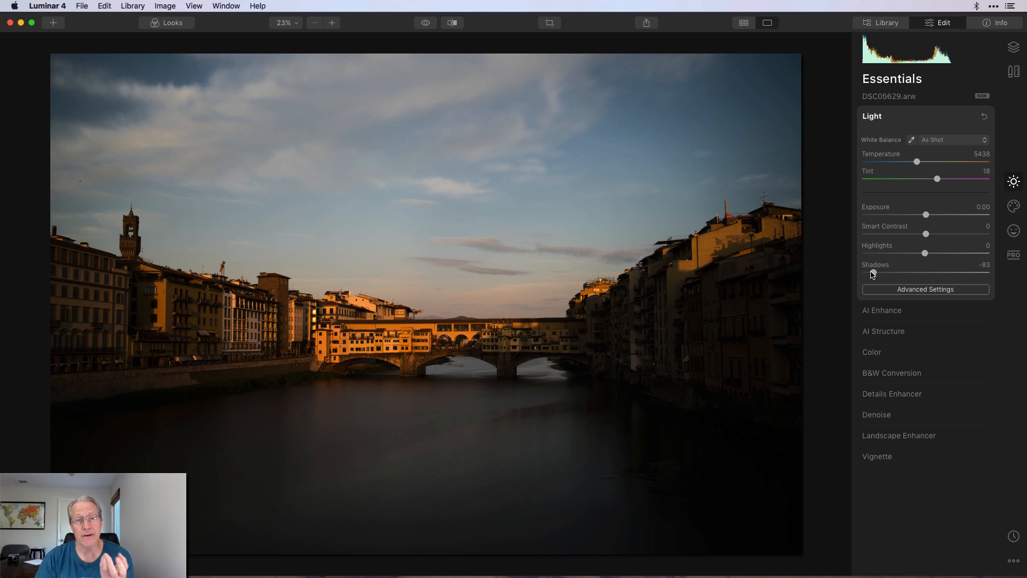
double_click(875, 270)
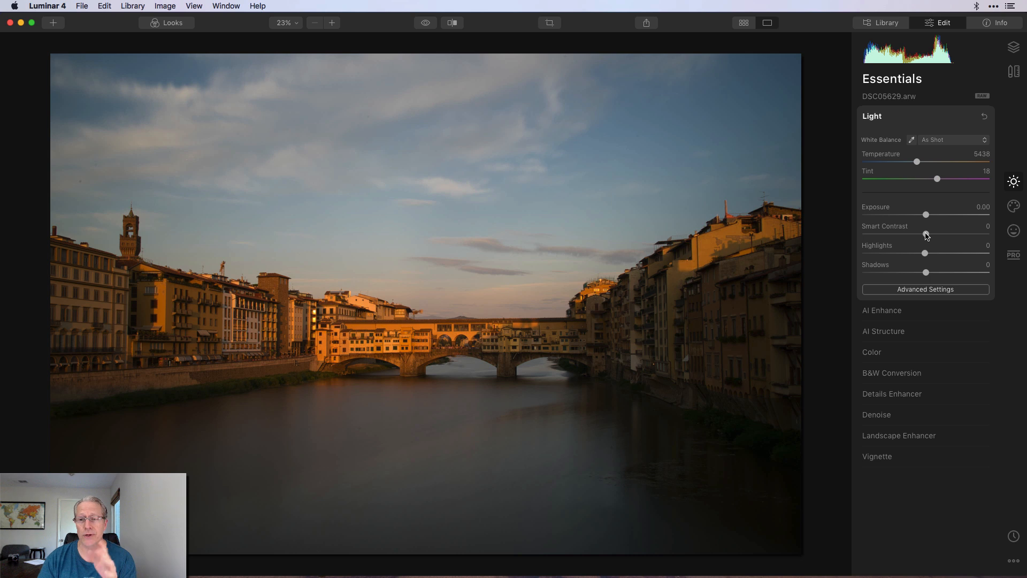
Trial Smart Contrast 21 and cooler temperature, reset Light, then expand Advanced Settings.
left_click_drag(927, 235, 932, 273)
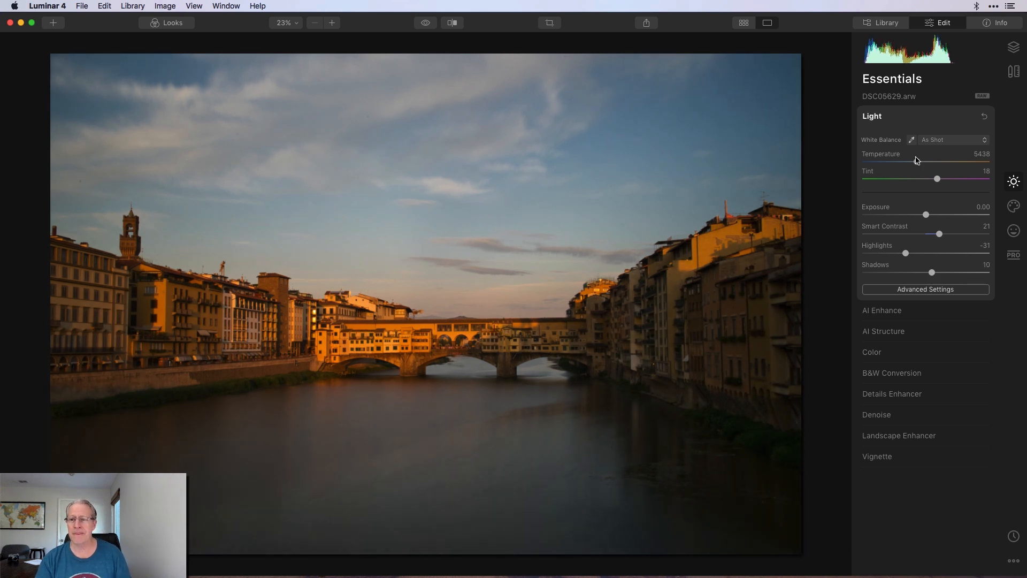
mouse_move(915, 160)
left_mouse_down()
mouse_move(941, 182)
mouse_move(912, 163)
left_mouse_up()
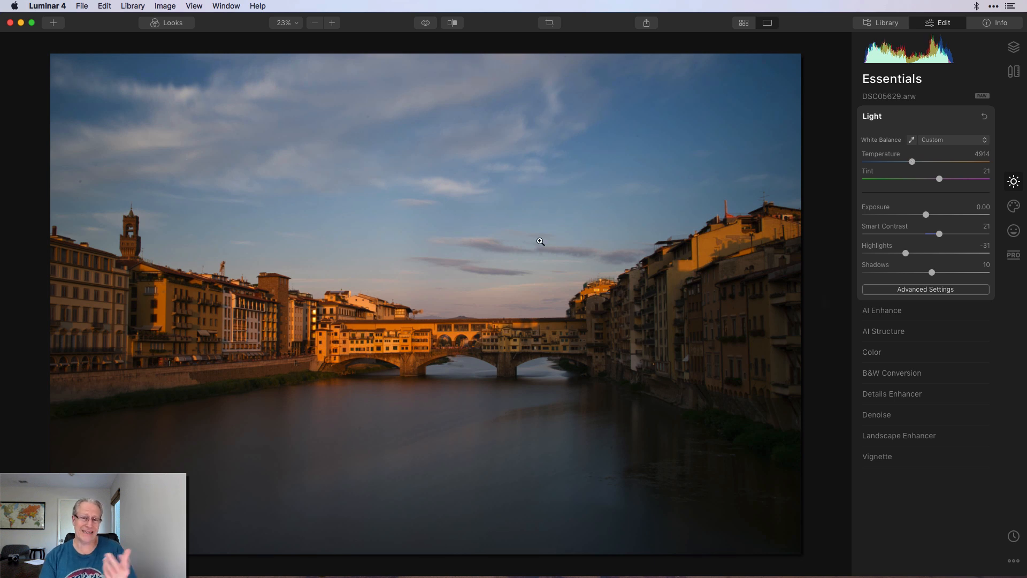
left_click(427, 23)
left_click(426, 23)
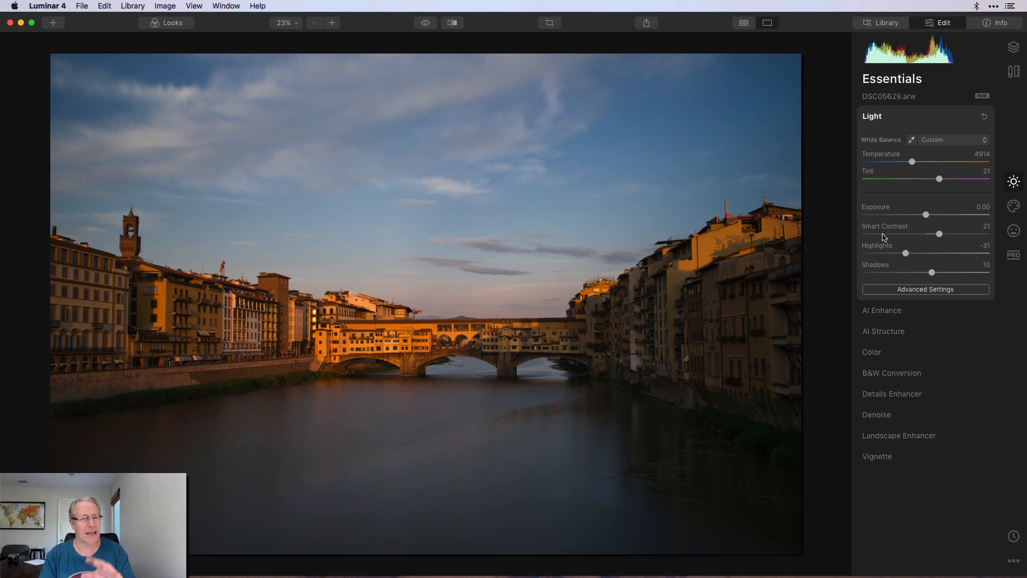
left_click(984, 117)
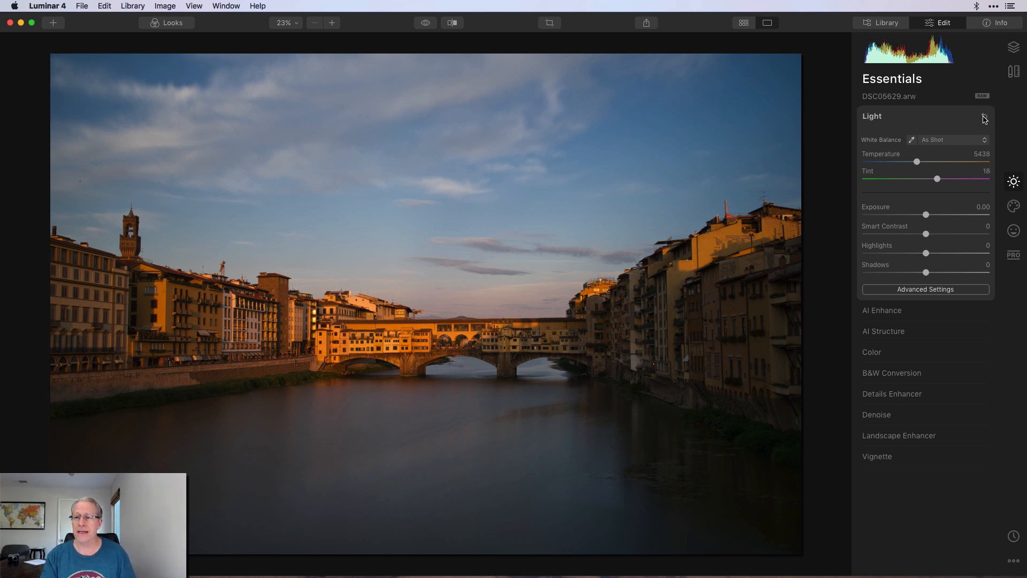
left_click(917, 293)
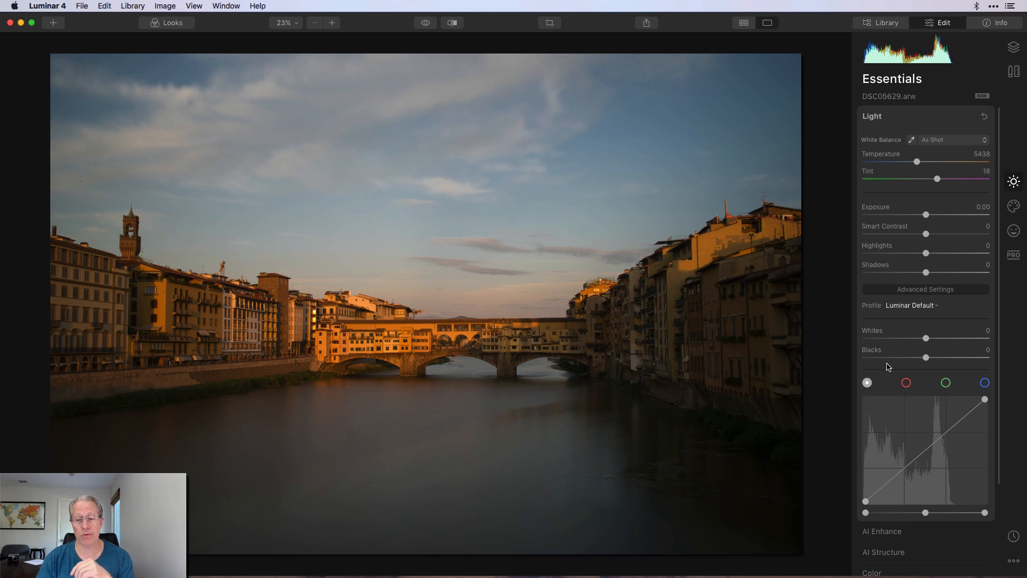
Apply the Camera Vivid profile and compare it against the original in split view.
left_click(918, 309)
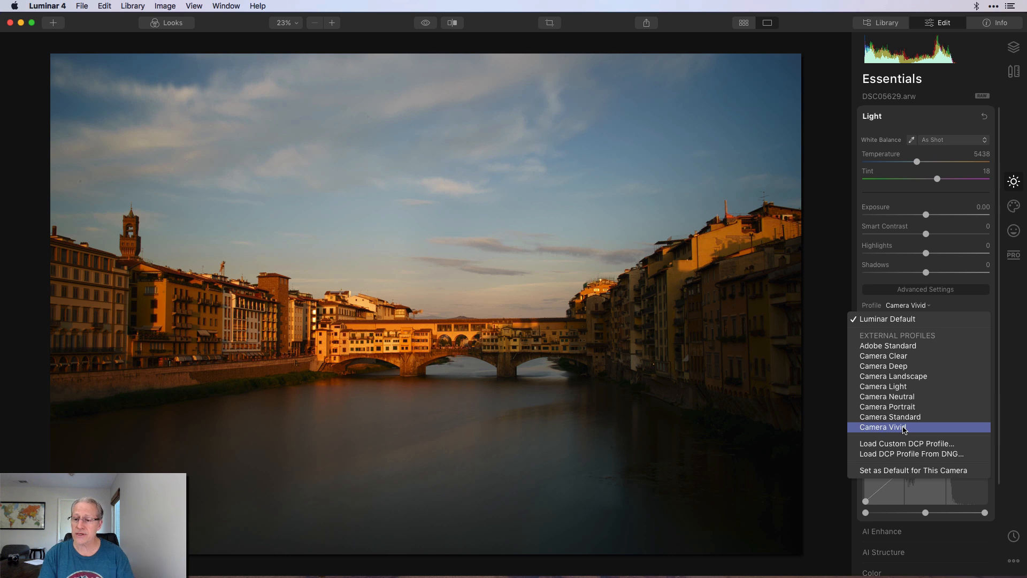
left_click(904, 428)
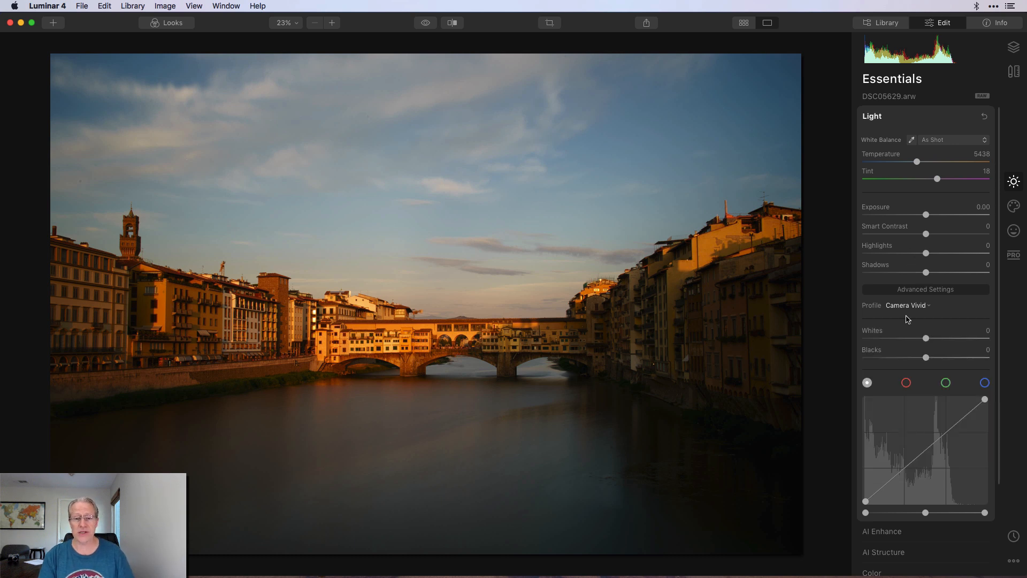
left_click(428, 23)
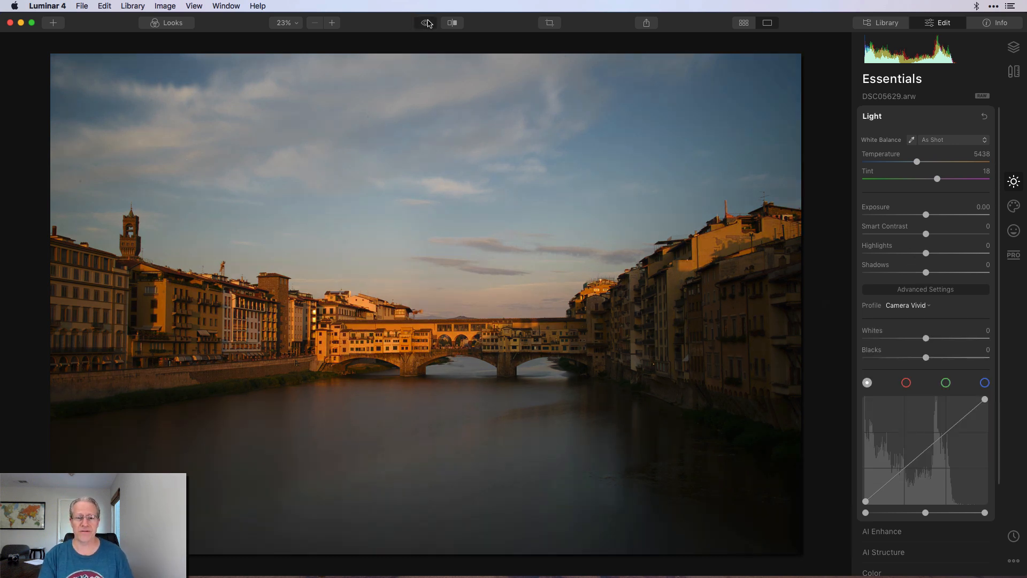
left_click(452, 23)
left_click_drag(443, 154, 346, 154)
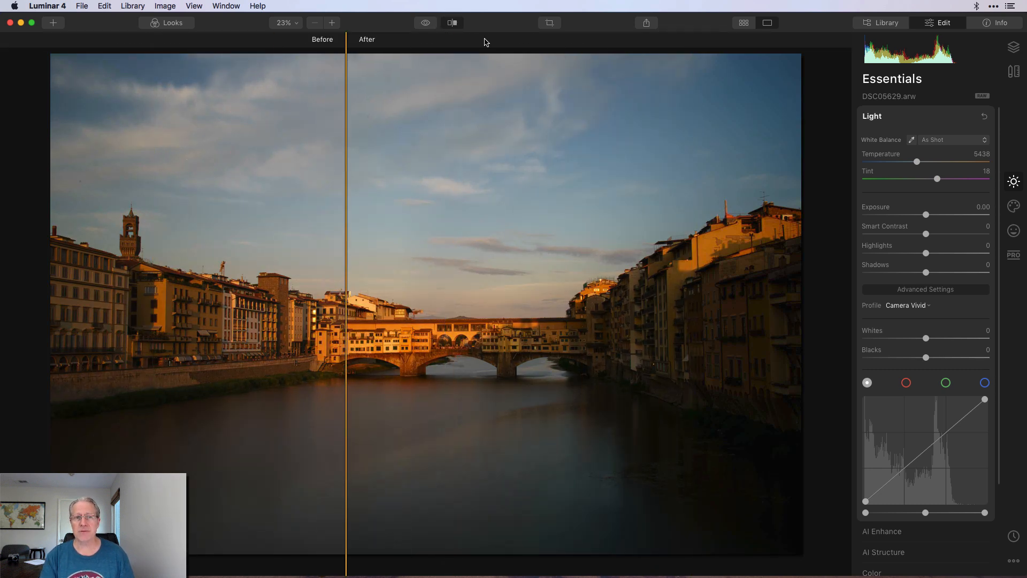
left_click(452, 22)
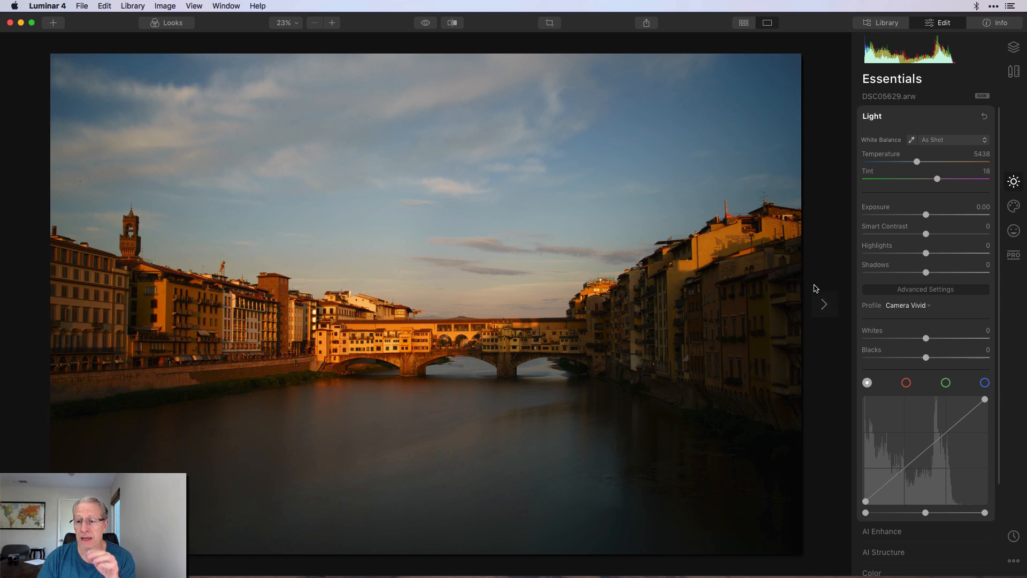
left_click(908, 305)
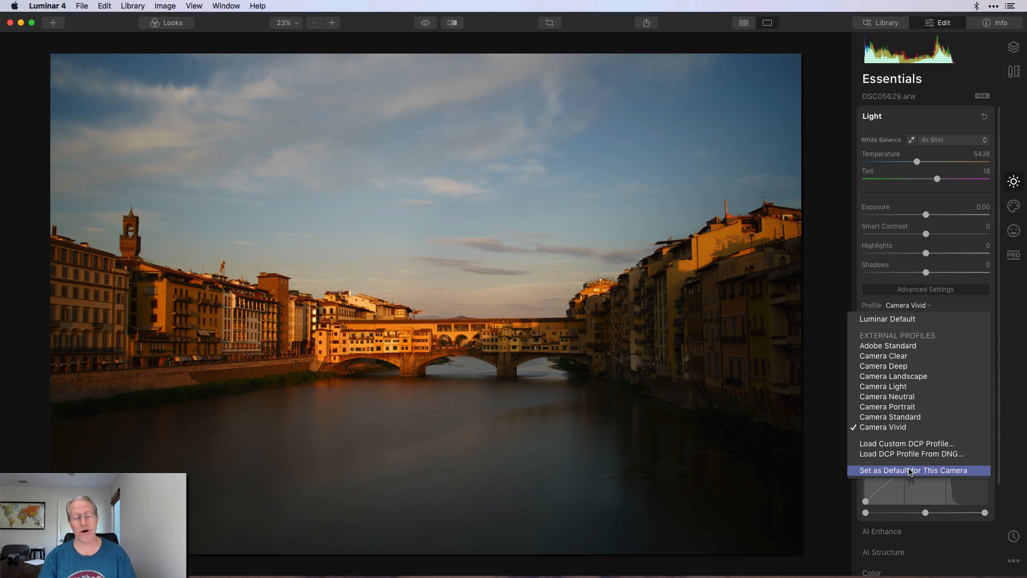
Choose Luminar Default in the Profile list to replace Camera Vivid.
left_click(901, 319)
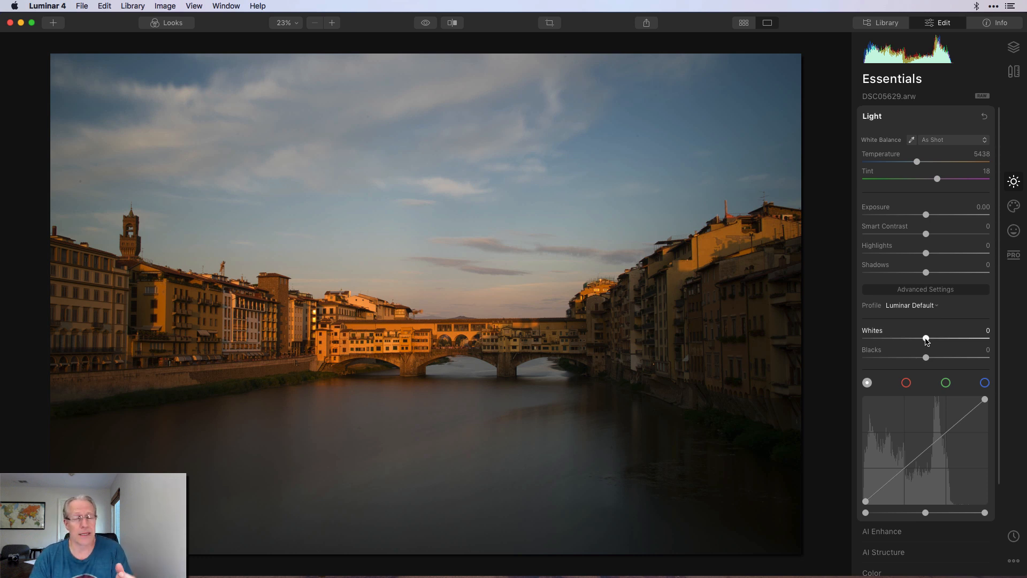
Alternately push Whites and Highlights to 100 and reset each back to 0.
left_click_drag(926, 339, 997, 338)
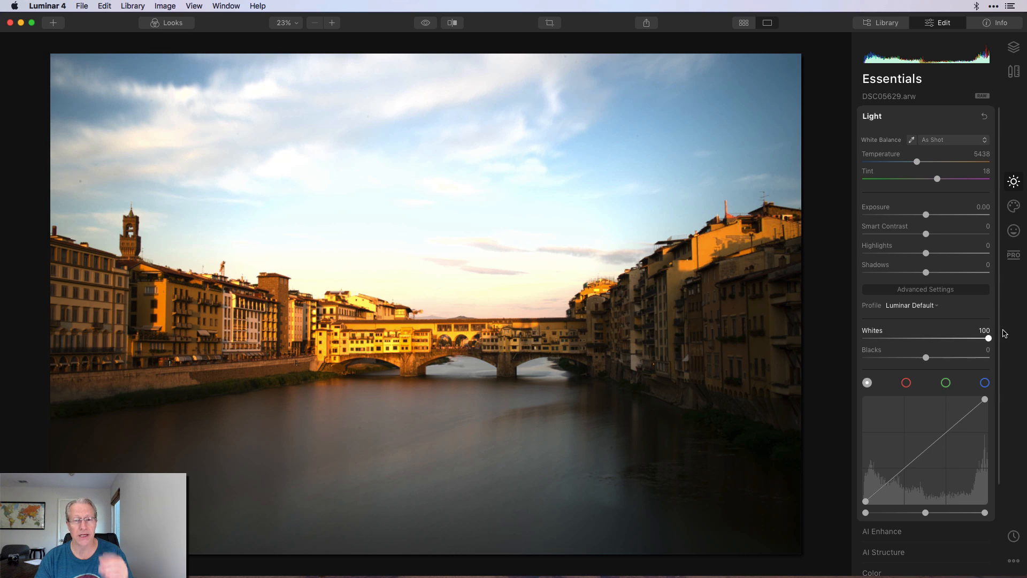
double_click(870, 330)
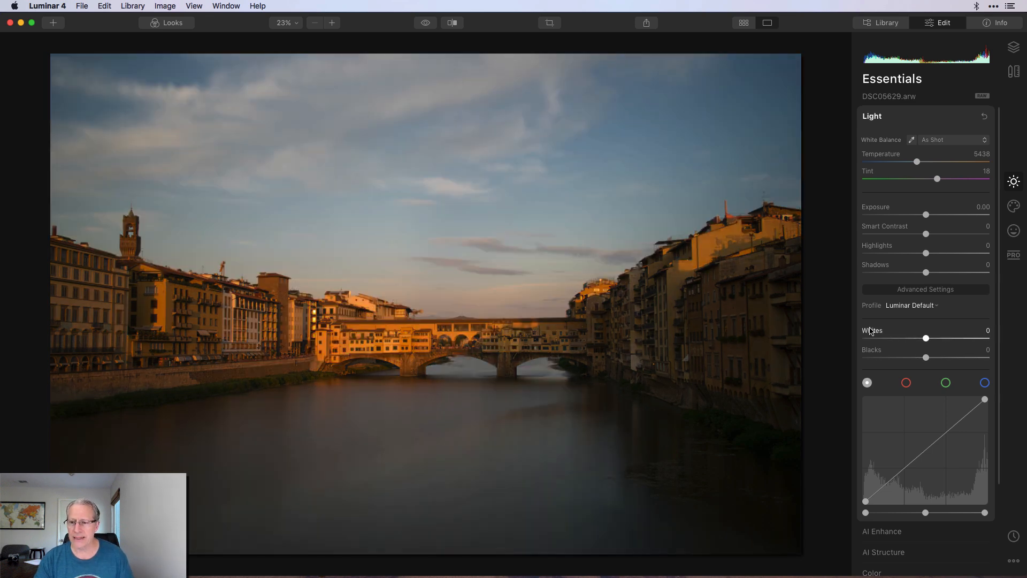
left_click_drag(927, 253, 1003, 253)
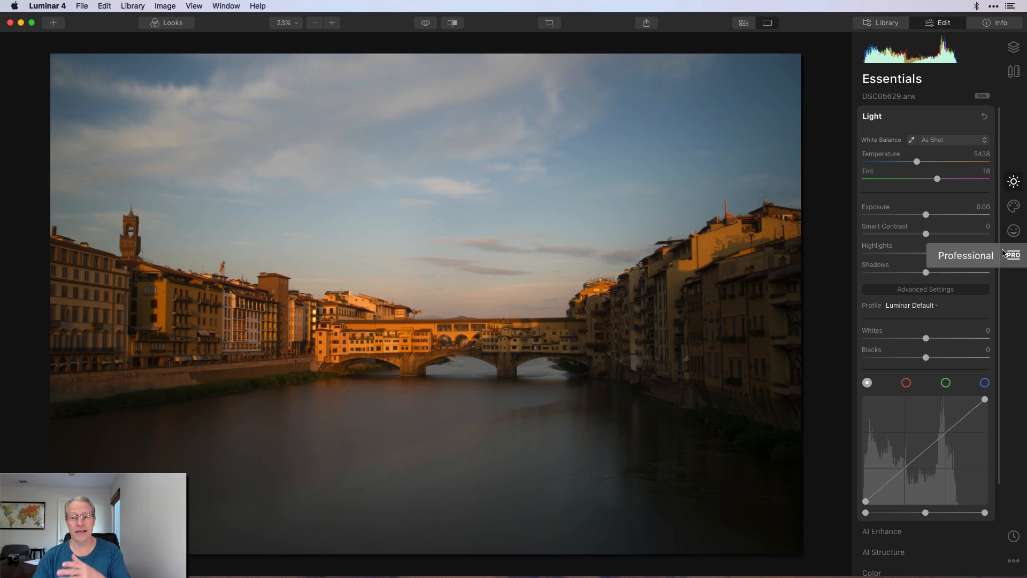
double_click(877, 247)
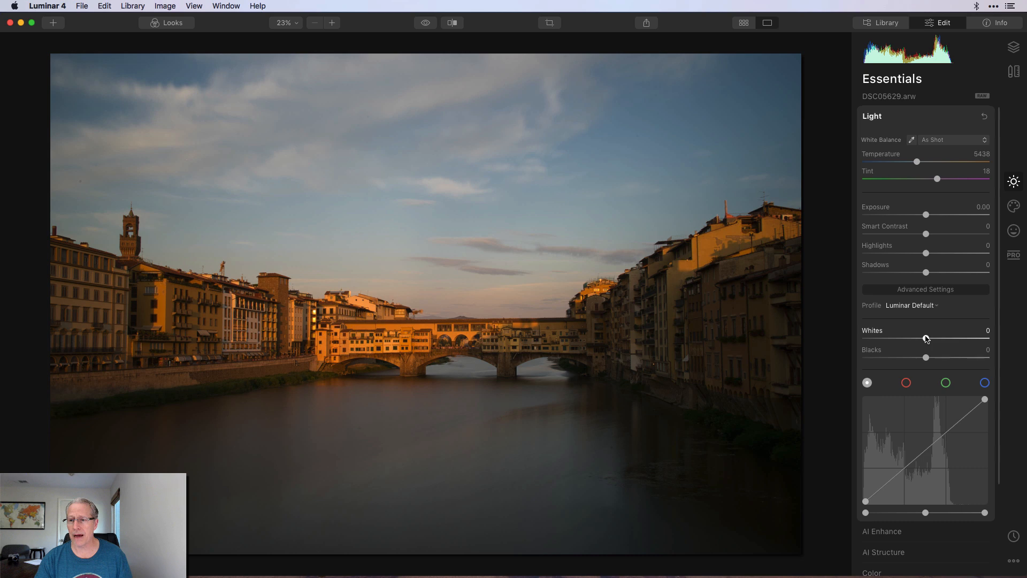
left_click_drag(926, 338, 989, 339)
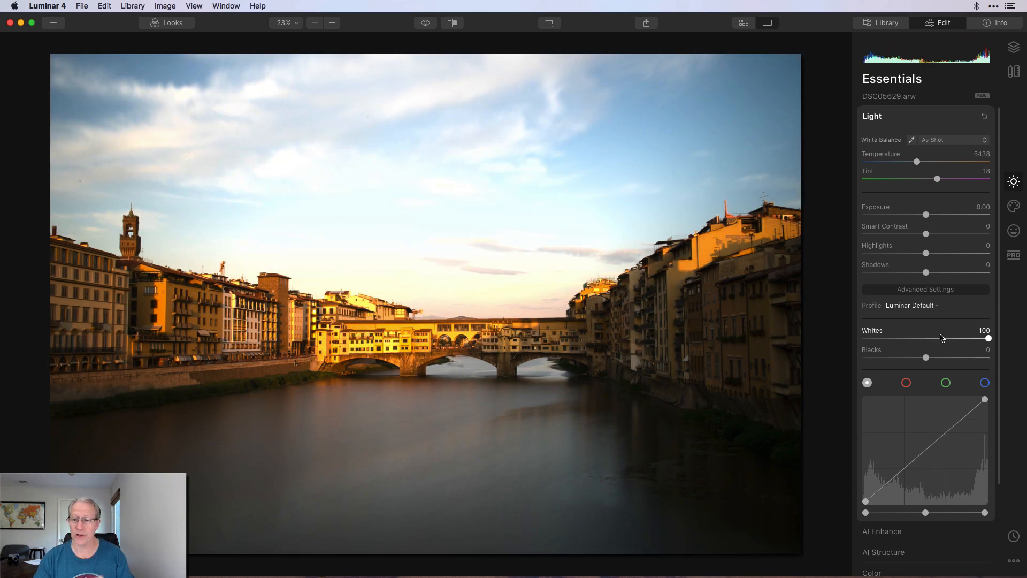
double_click(874, 332)
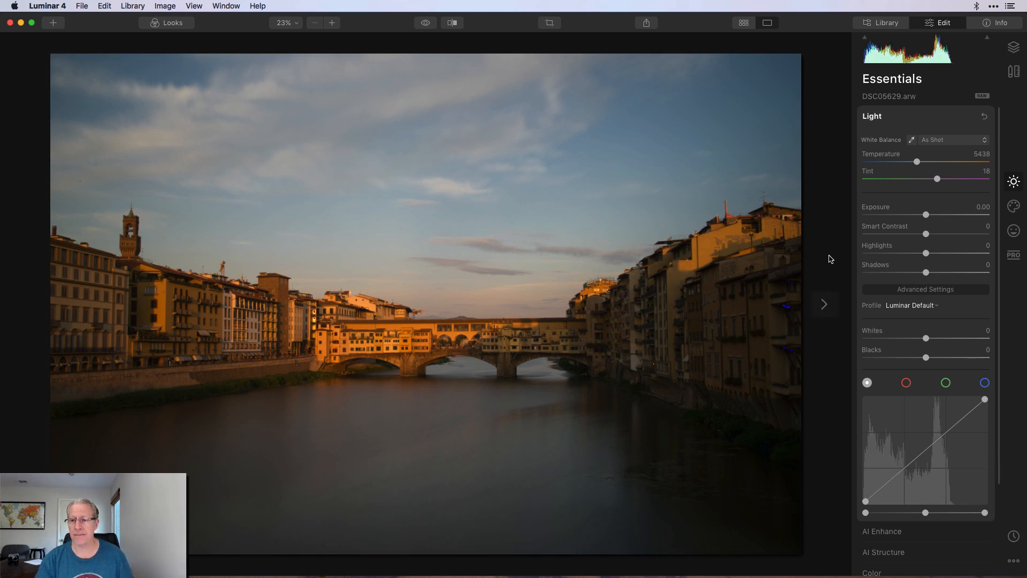
left_click_drag(926, 253, 1011, 254)
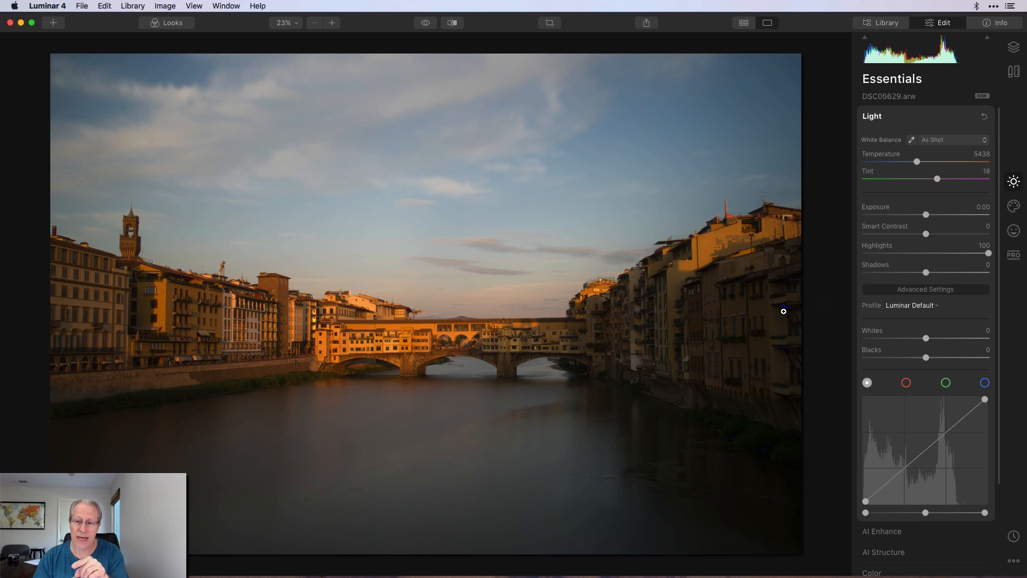
double_click(880, 247)
left_click_drag(926, 340, 997, 331)
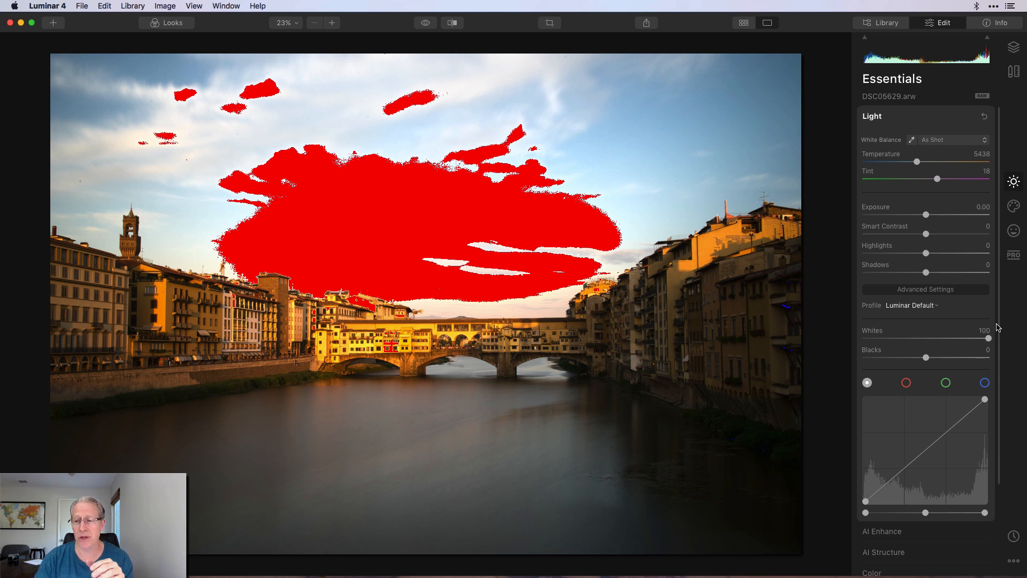
double_click(872, 334)
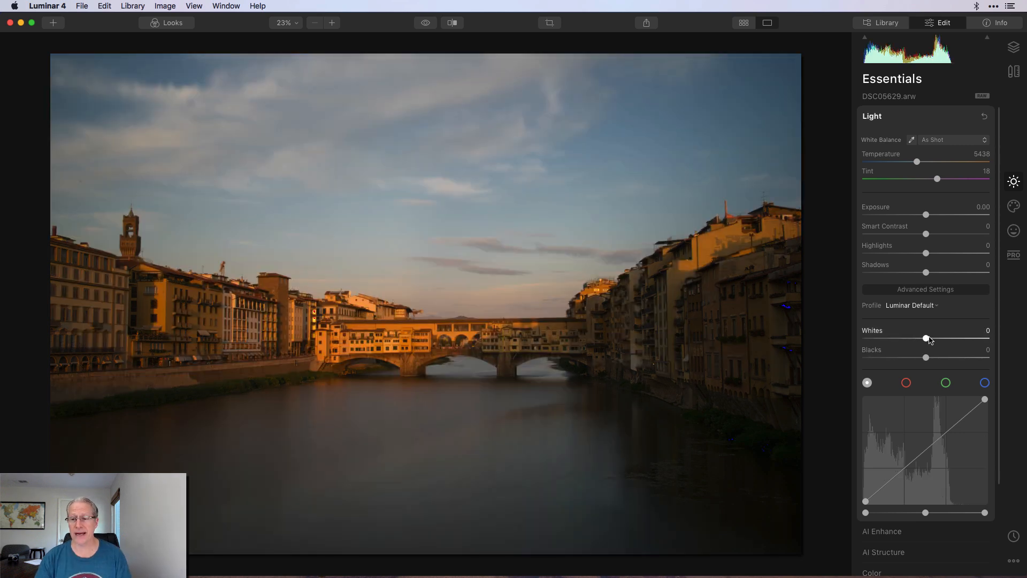
Reset Highlights to 0, set Whites to -73 after trying -100, and compare with original.
left_click_drag(927, 338, 949, 338)
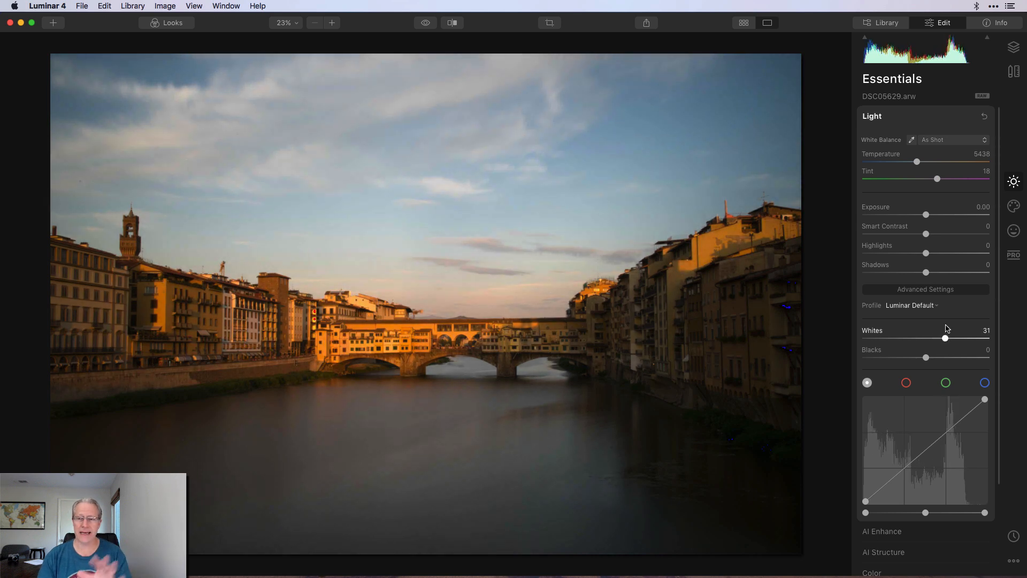
left_click_drag(926, 253, 905, 257)
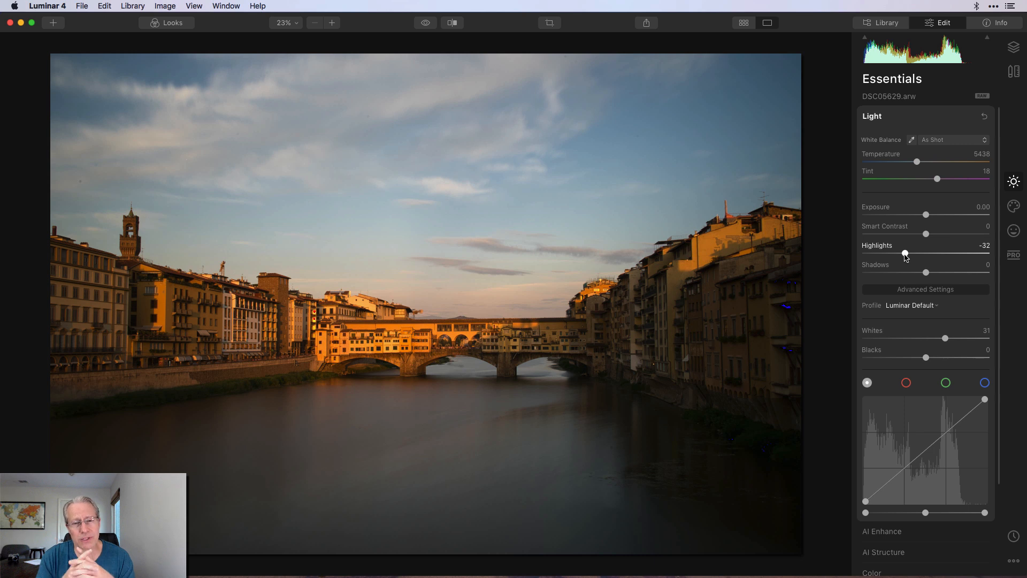
double_click(885, 247)
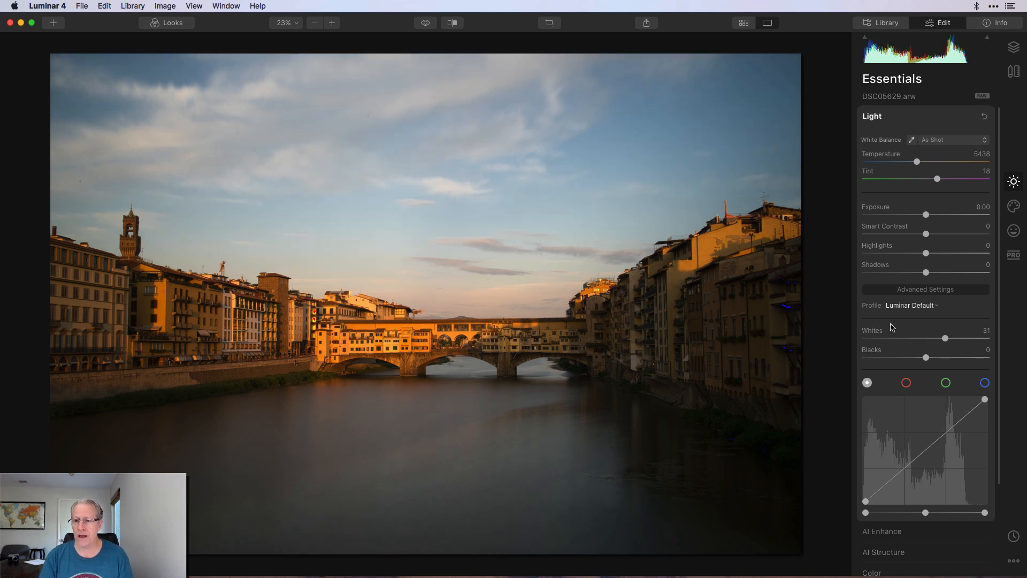
left_click_drag(945, 338, 892, 346)
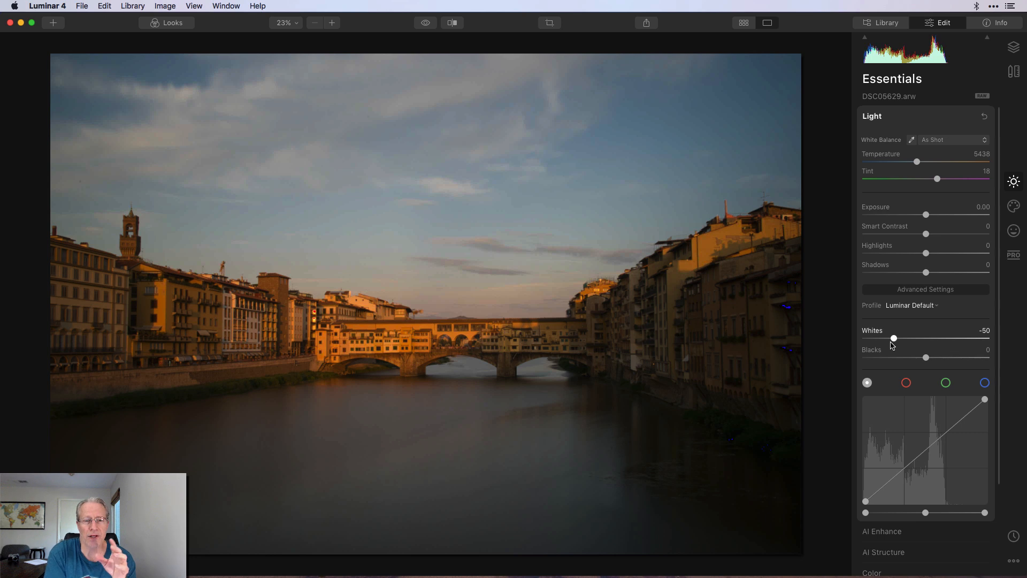
left_click_drag(892, 345, 851, 341)
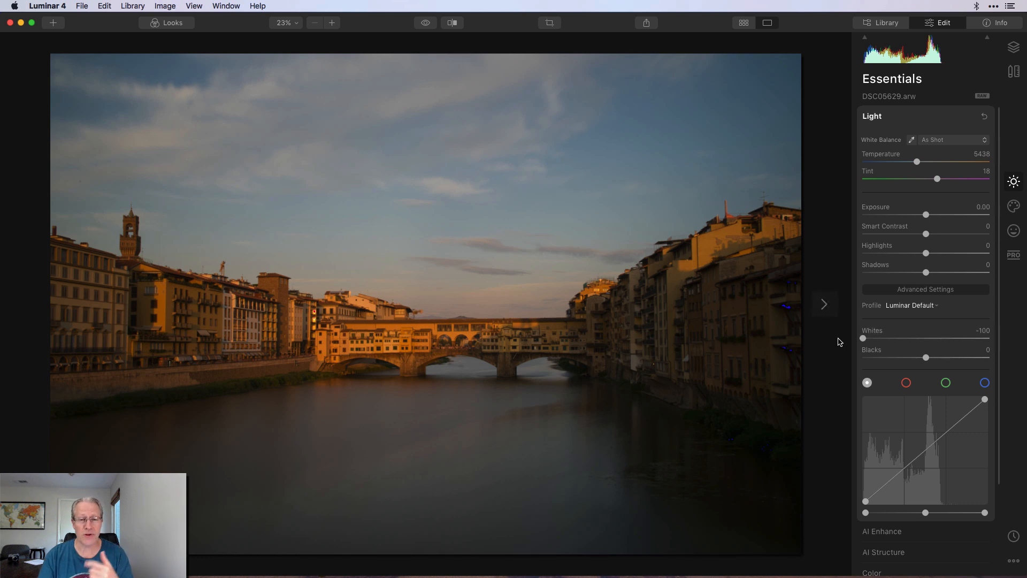
left_click_drag(864, 339, 882, 339)
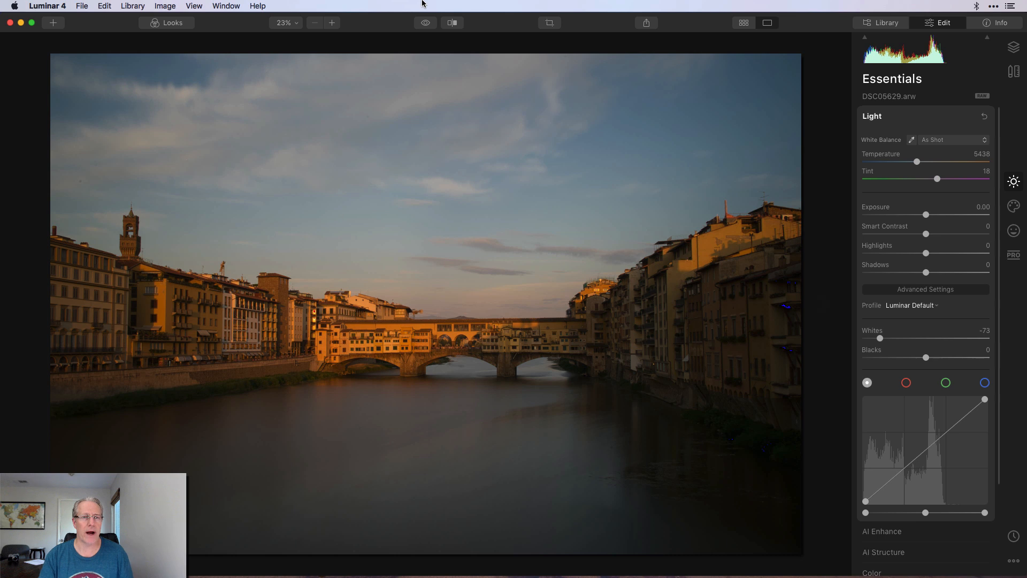
left_click(426, 23)
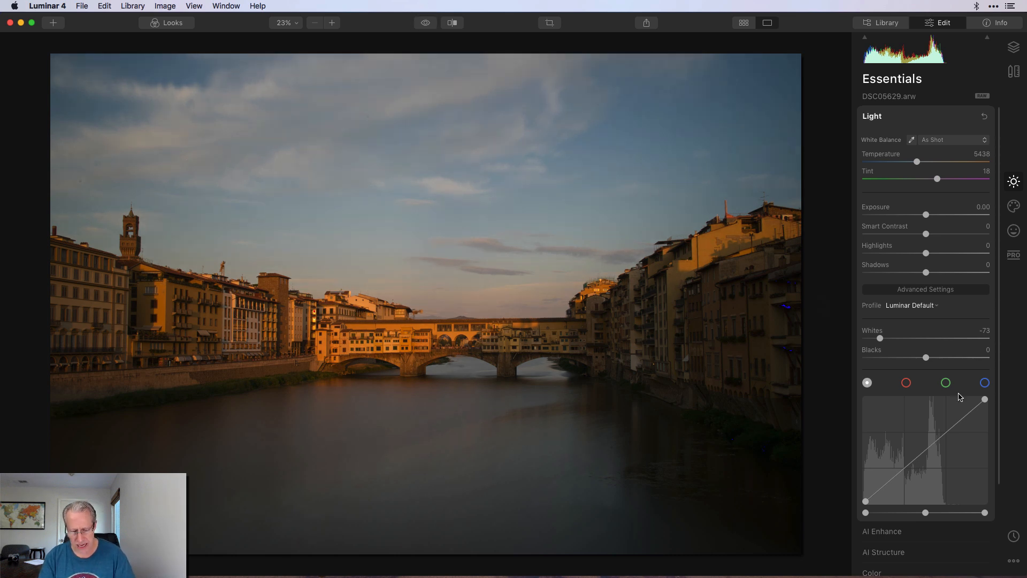
Turn on clipping warnings, test Whites at -100 and Blacks from 32 to negative, then reset.
key("j")
left_click_drag(871, 343, 931, 337)
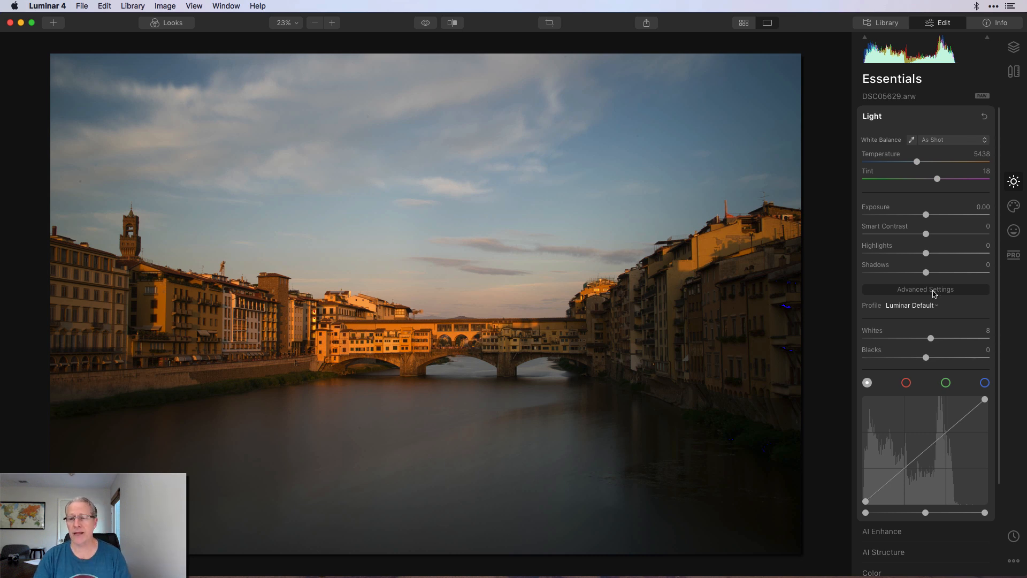
left_click_drag(926, 357, 946, 357)
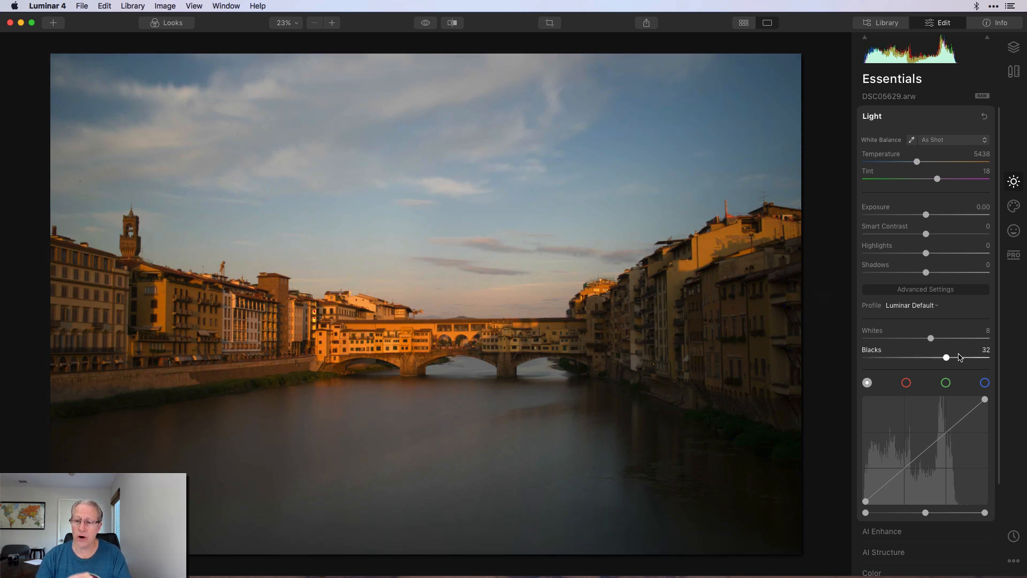
left_click_drag(946, 358, 857, 361)
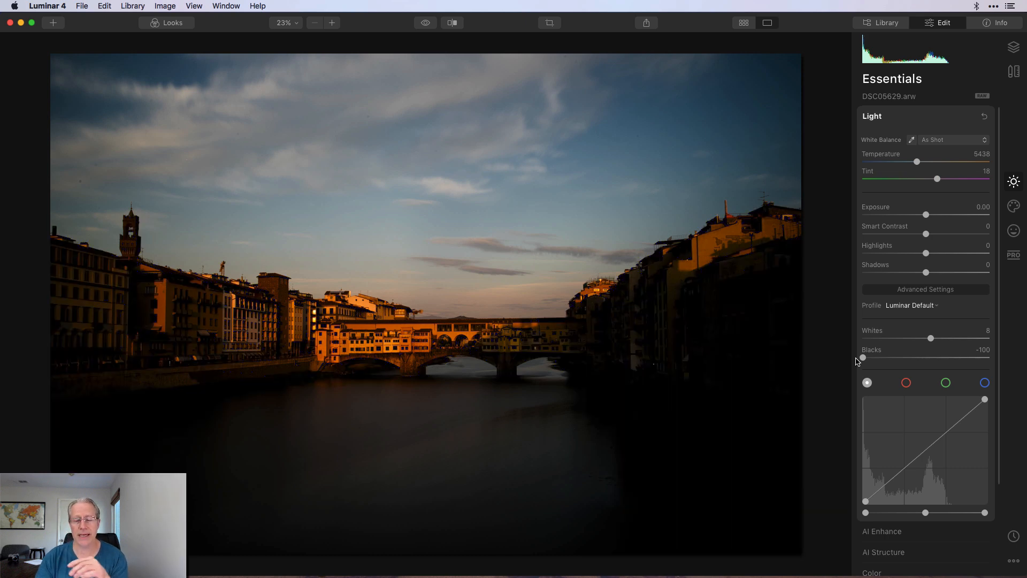
left_click(984, 116)
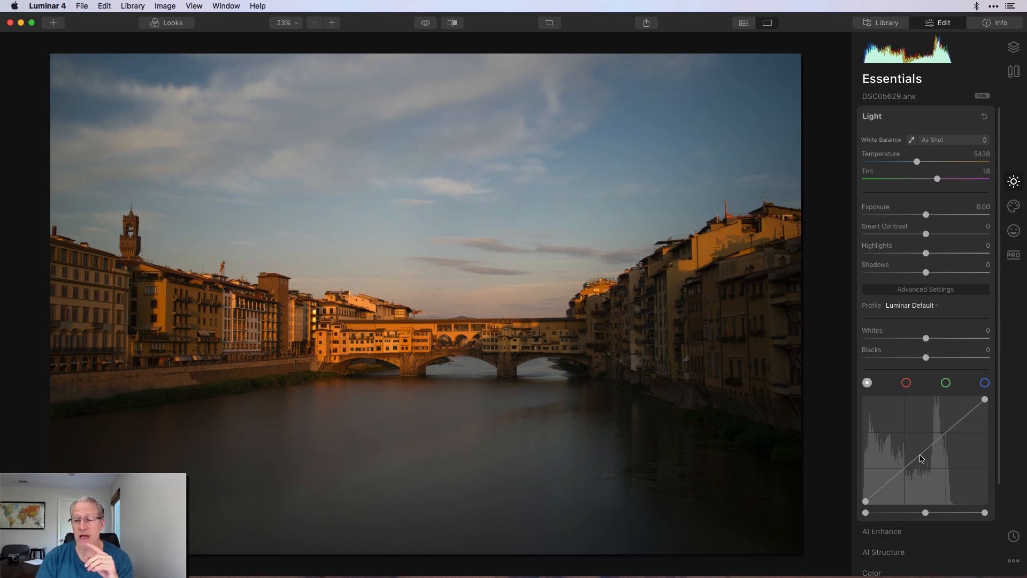
Add highlight and shadow points to the tone curve, lowering shadows and raising highlights.
left_click(946, 434)
left_click(904, 469)
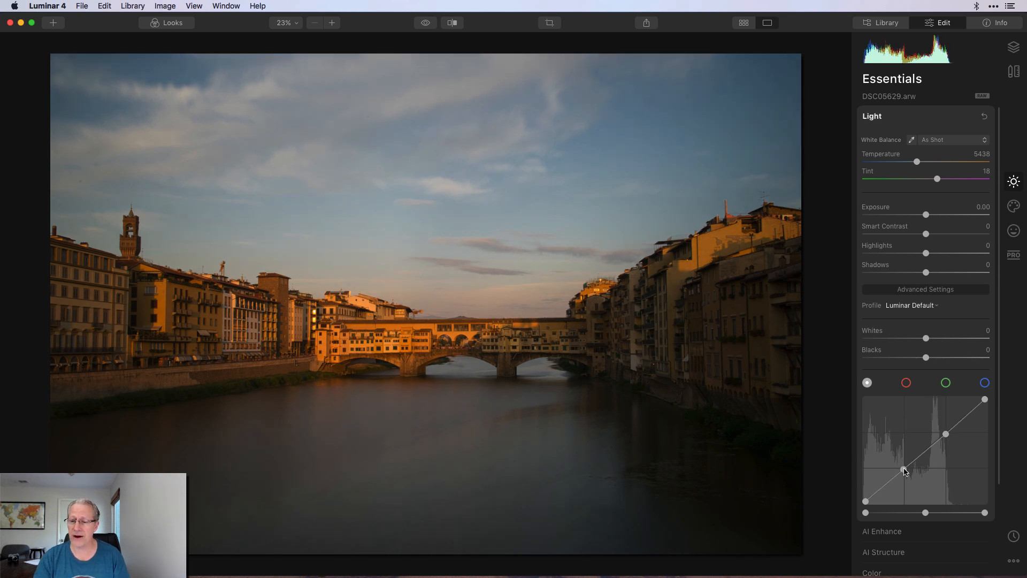
left_click_drag(904, 469, 908, 472)
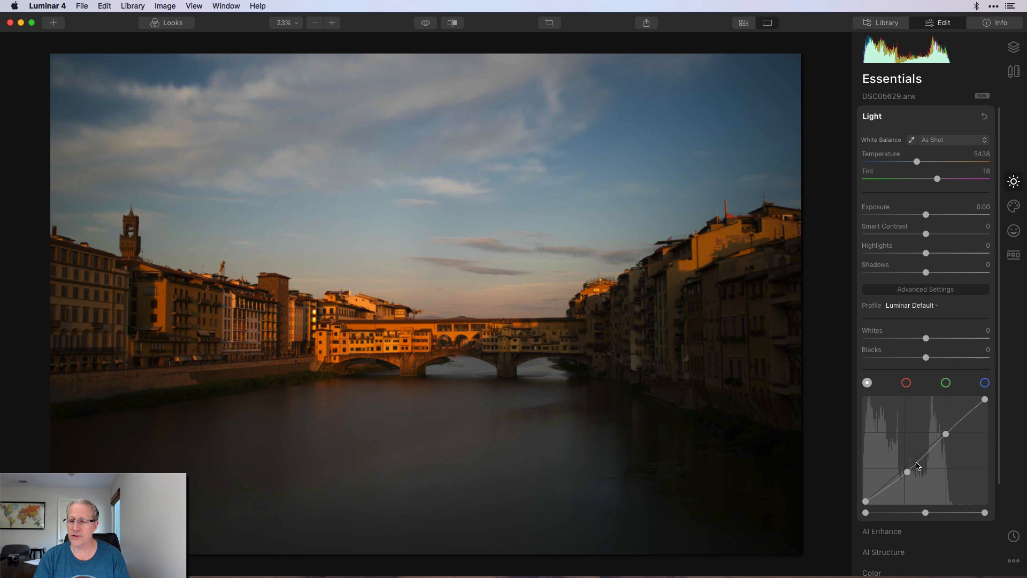
left_click_drag(946, 434, 945, 430)
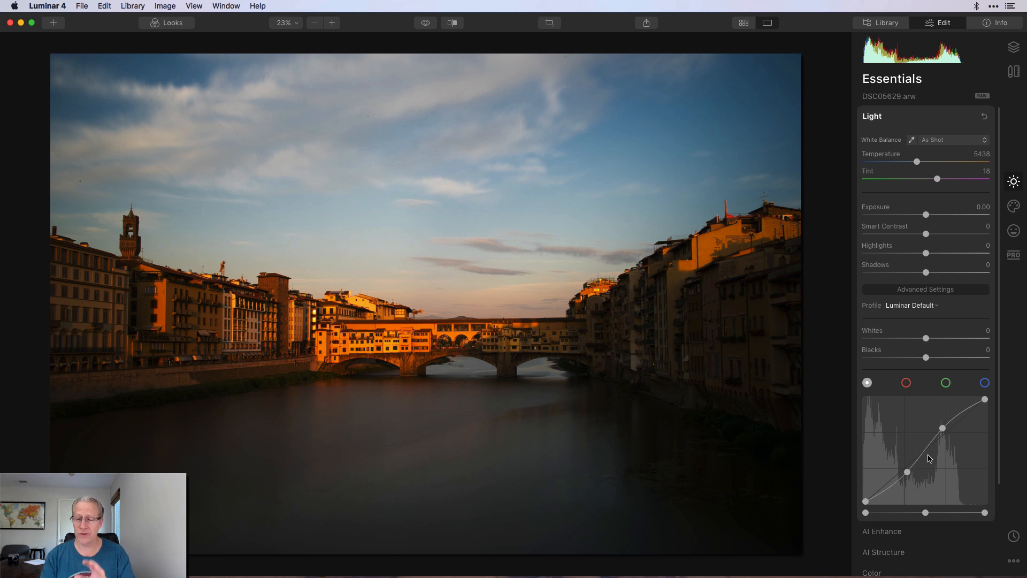
Reset the tone curve, try adding Smart Contrast, then reset all Light adjustments to zero.
left_click(984, 117)
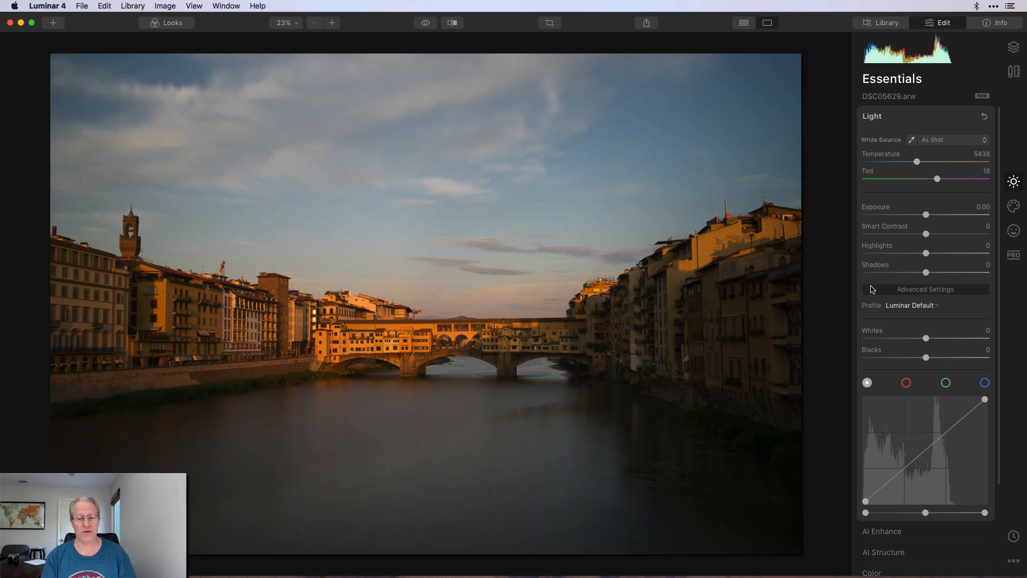
left_click_drag(927, 234, 930, 272)
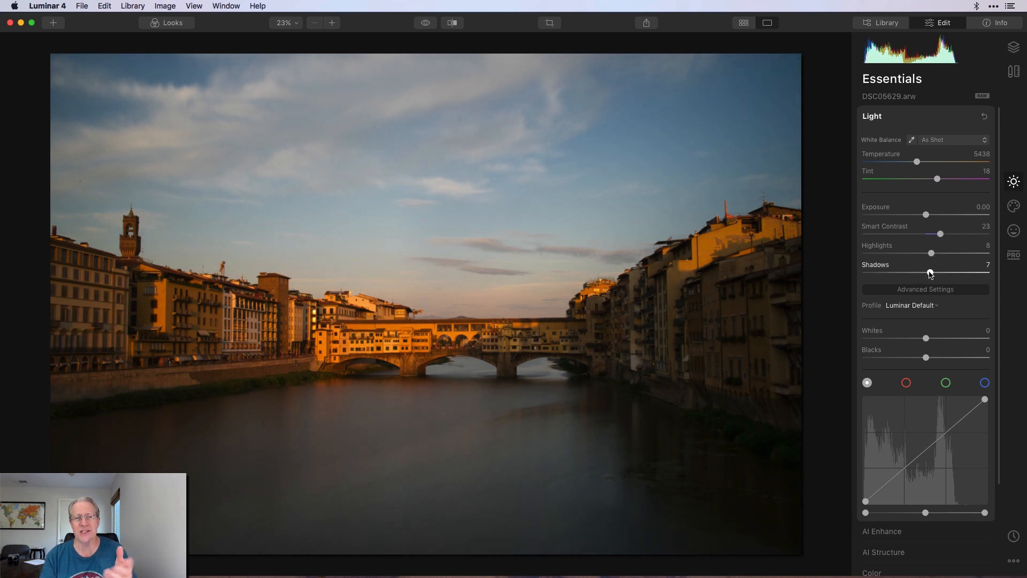
left_click(984, 116)
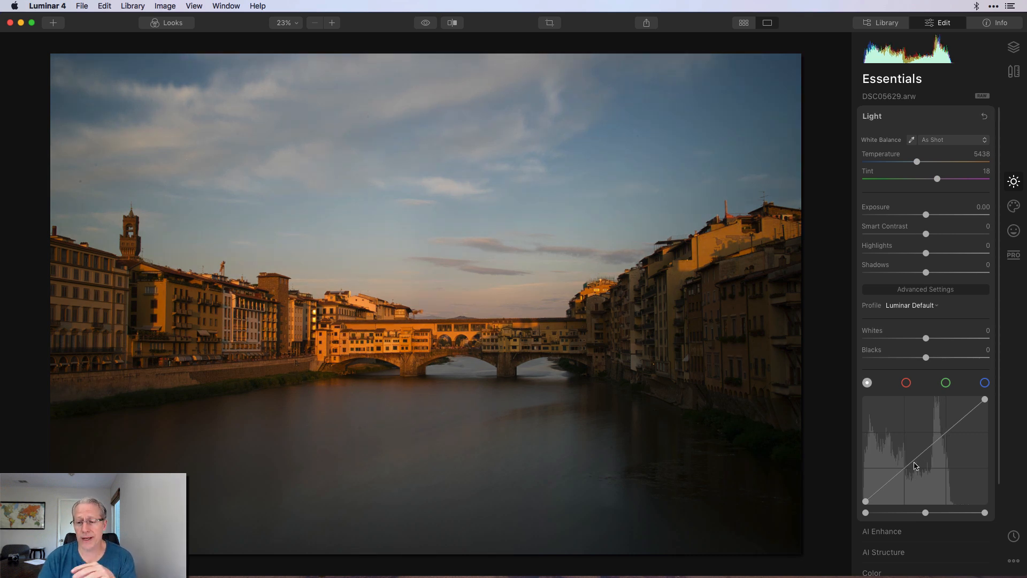
Experiment with the curve's black and white points, reset the curve, and select the red channel.
mouse_move(866, 503)
left_mouse_down()
mouse_move(867, 481)
mouse_move(883, 502)
mouse_move(904, 500)
mouse_move(863, 505)
left_mouse_up()
mouse_move(985, 401)
left_mouse_down()
mouse_move(942, 401)
mouse_move(981, 412)
mouse_move(983, 428)
mouse_move(993, 389)
left_mouse_up()
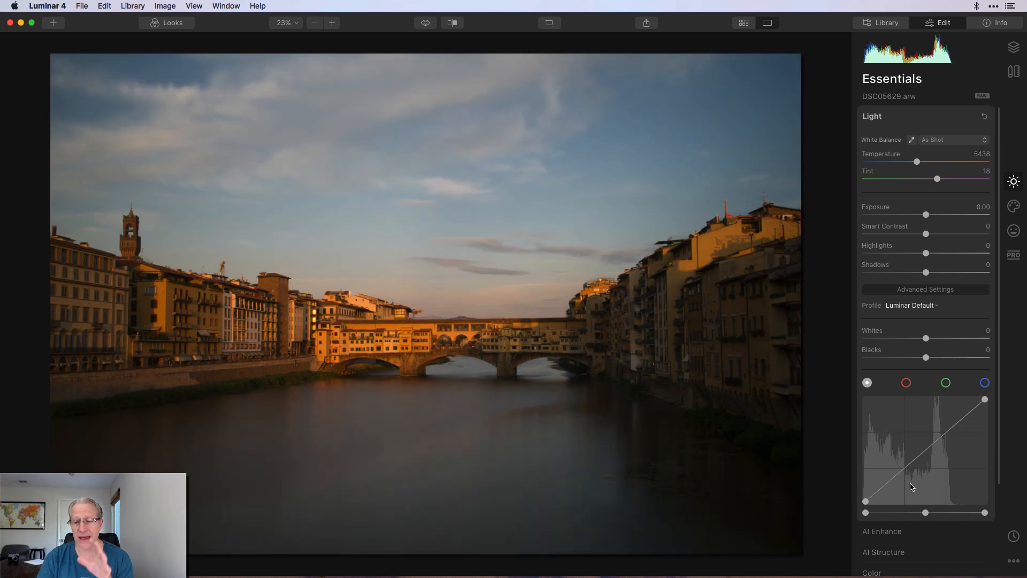
mouse_move(865, 514)
left_mouse_down()
mouse_move(877, 513)
mouse_move(856, 515)
left_mouse_up()
left_click_drag(929, 514, 985, 514)
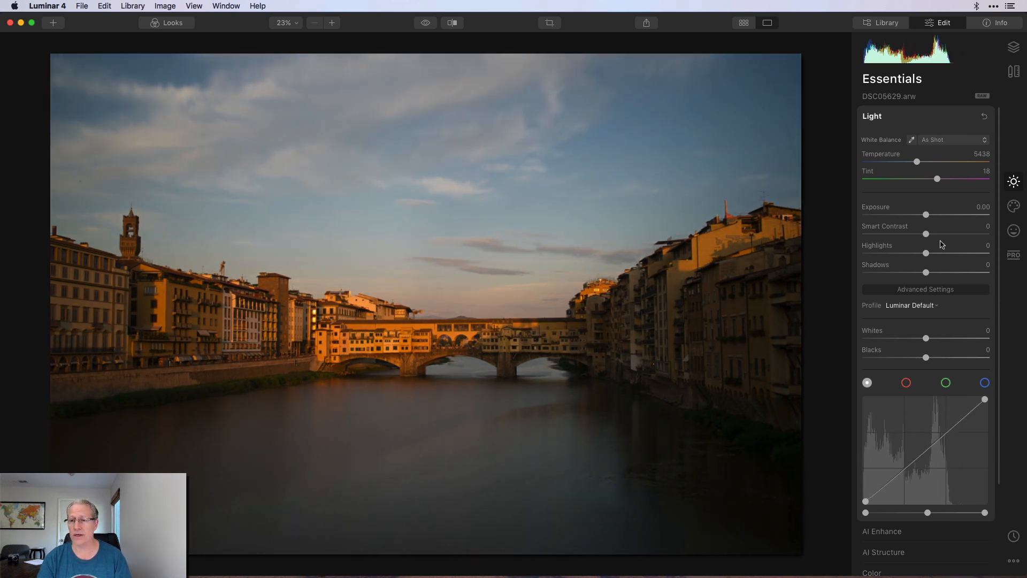
left_click(984, 117)
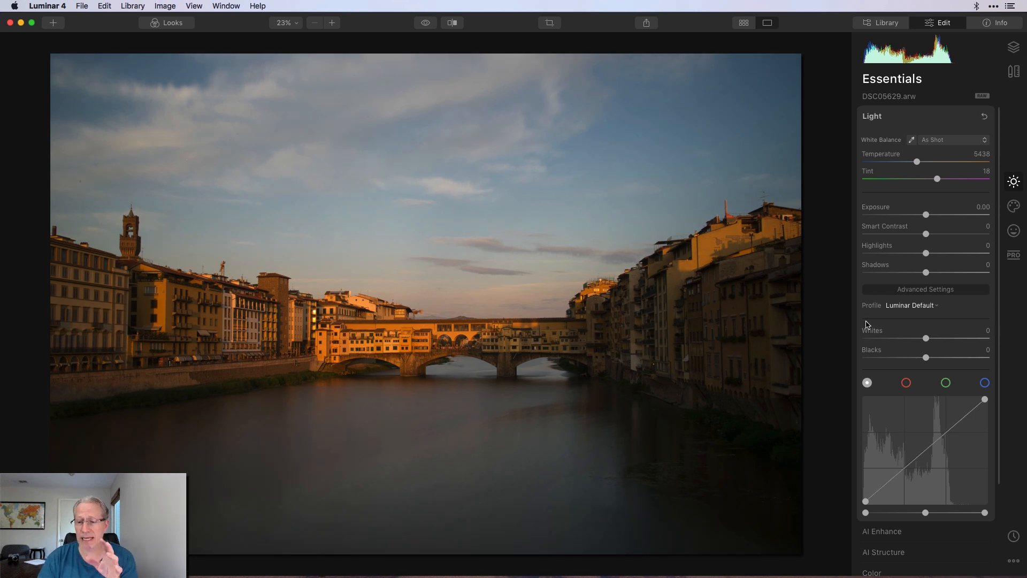
left_click(906, 383)
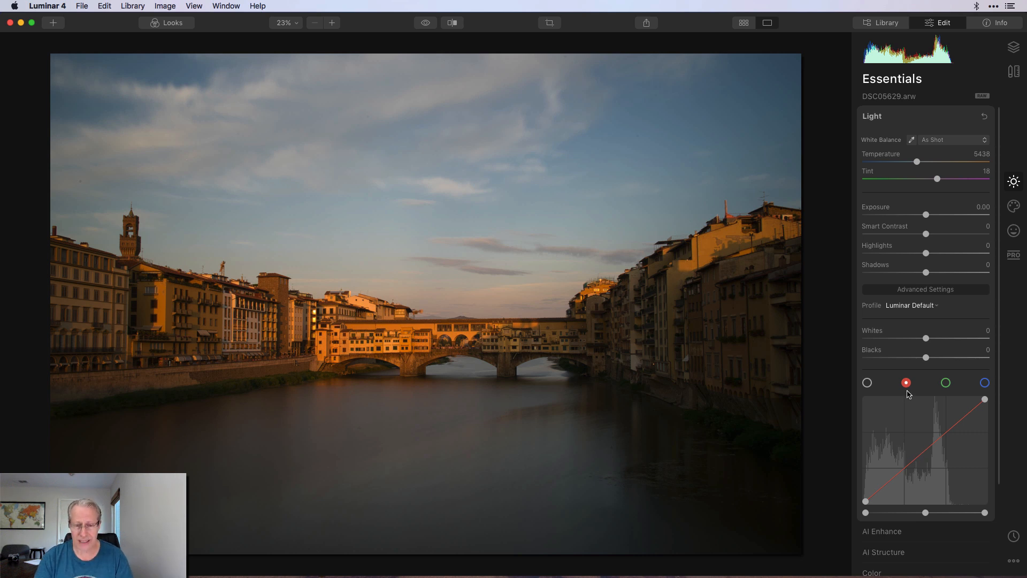
Compare against a colour-mix chart while trying red curve points, resetting the curve between tries.
key("super+Tab")
key("super+Tab")
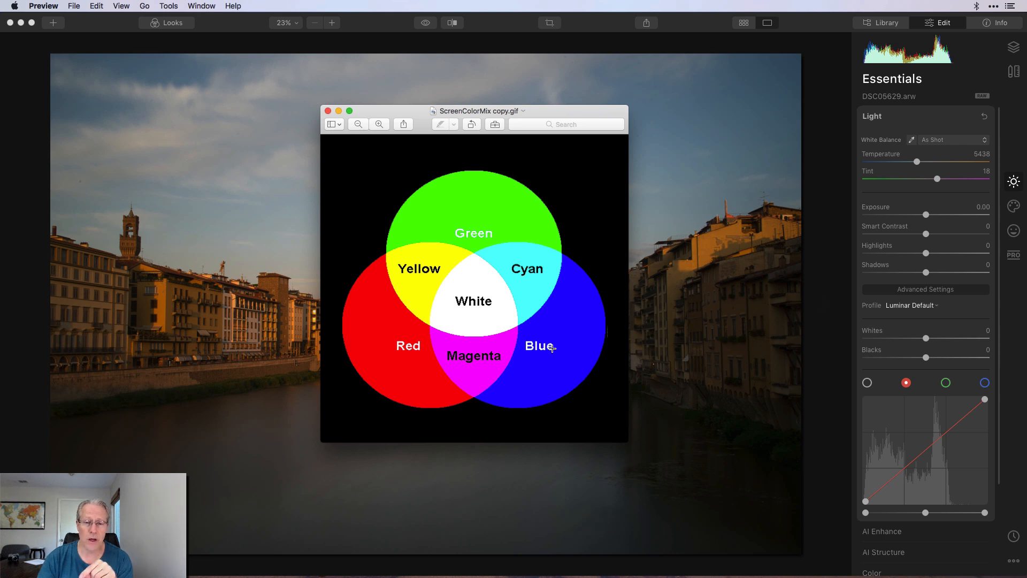
key("super+Tab")
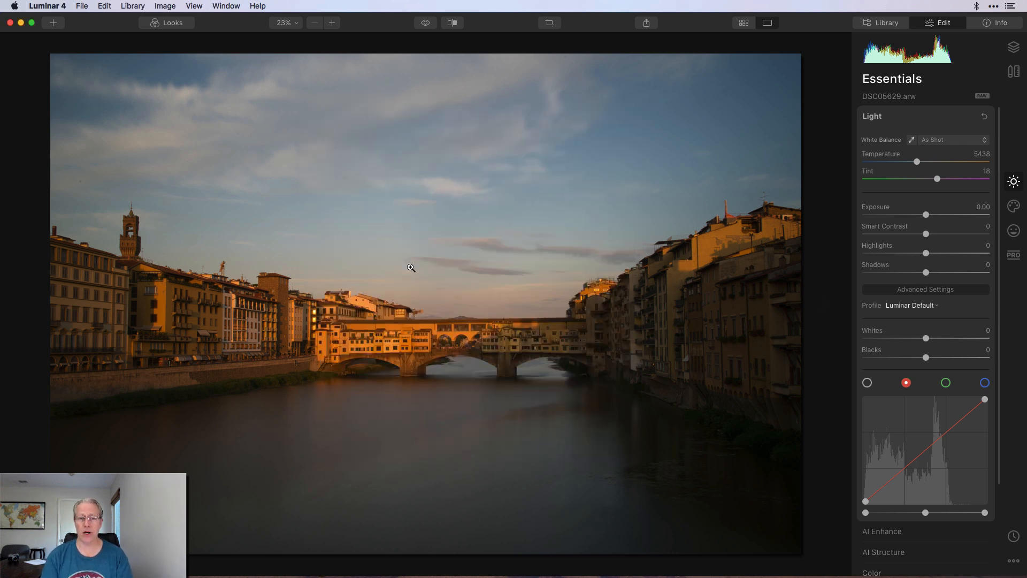
left_click(928, 453)
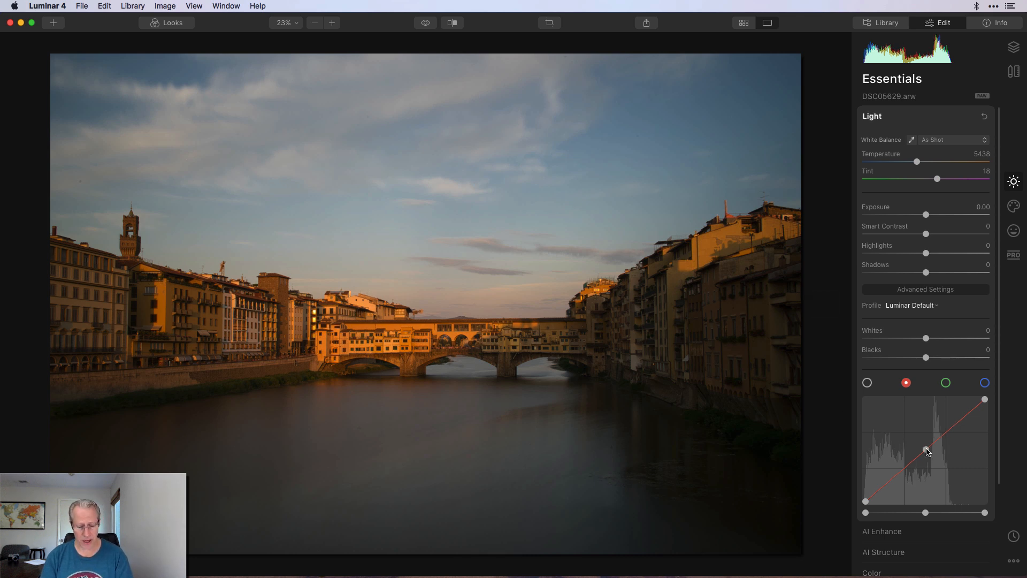
key("super+Tab")
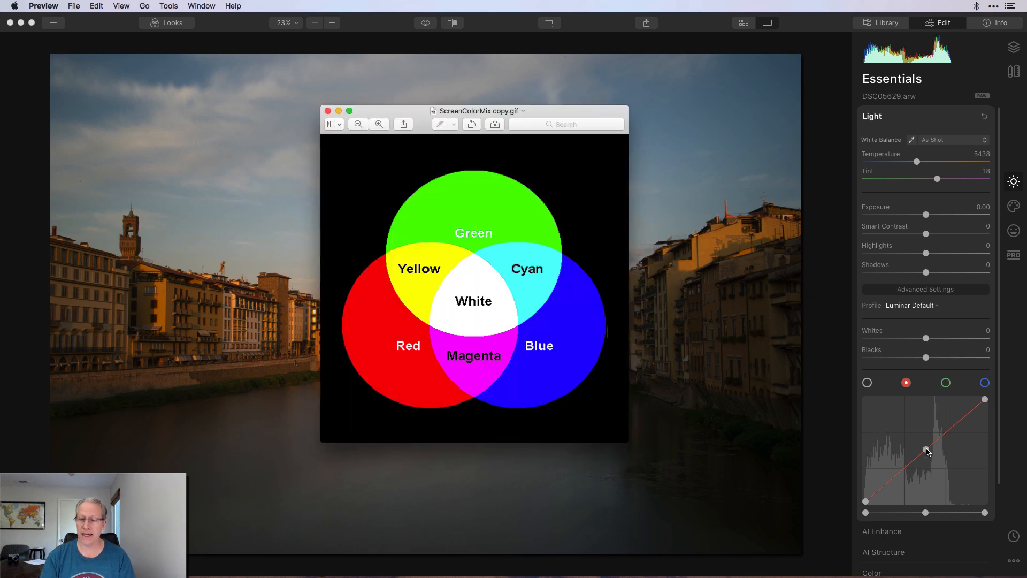
key("super+Tab")
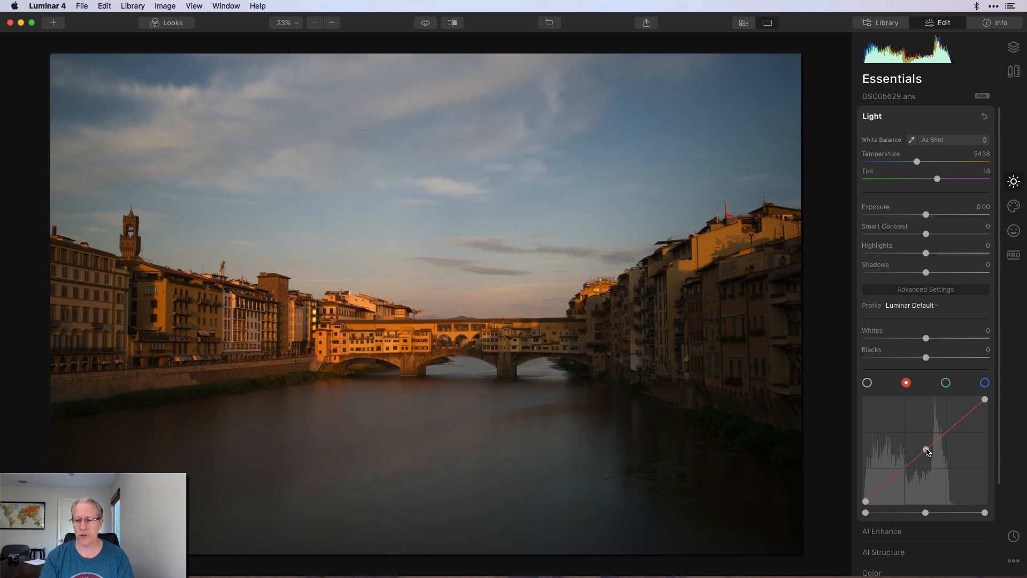
mouse_move(927, 453)
left_mouse_down()
mouse_move(922, 442)
mouse_move(931, 455)
left_mouse_up()
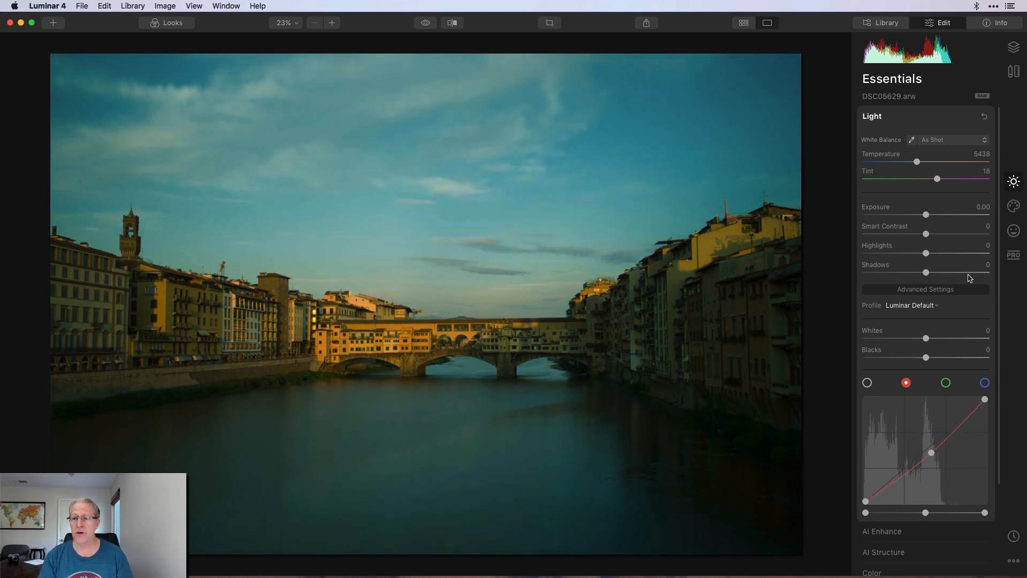
left_click(984, 116)
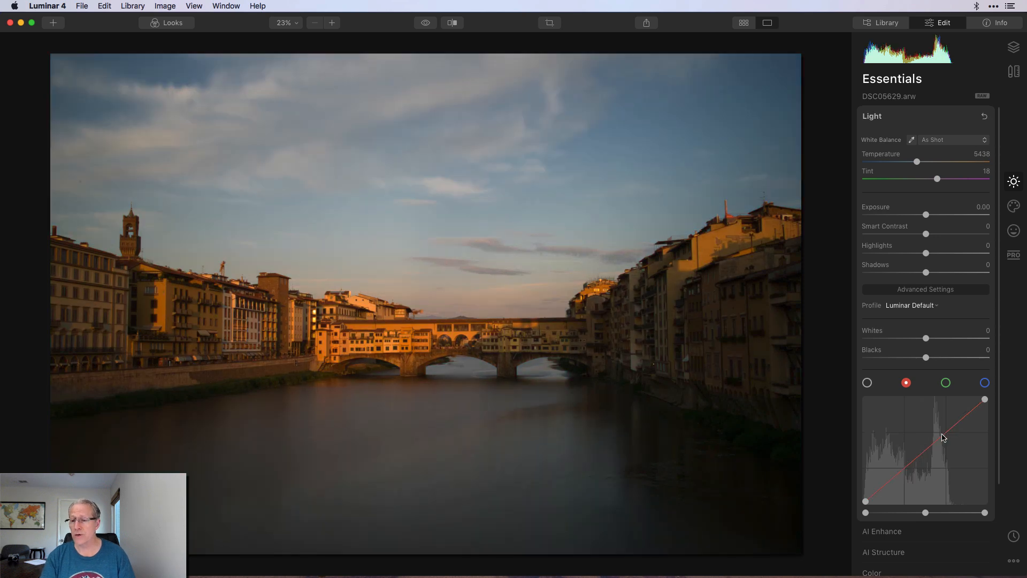
left_click_drag(945, 436, 939, 431)
left_click_drag(908, 465, 909, 468)
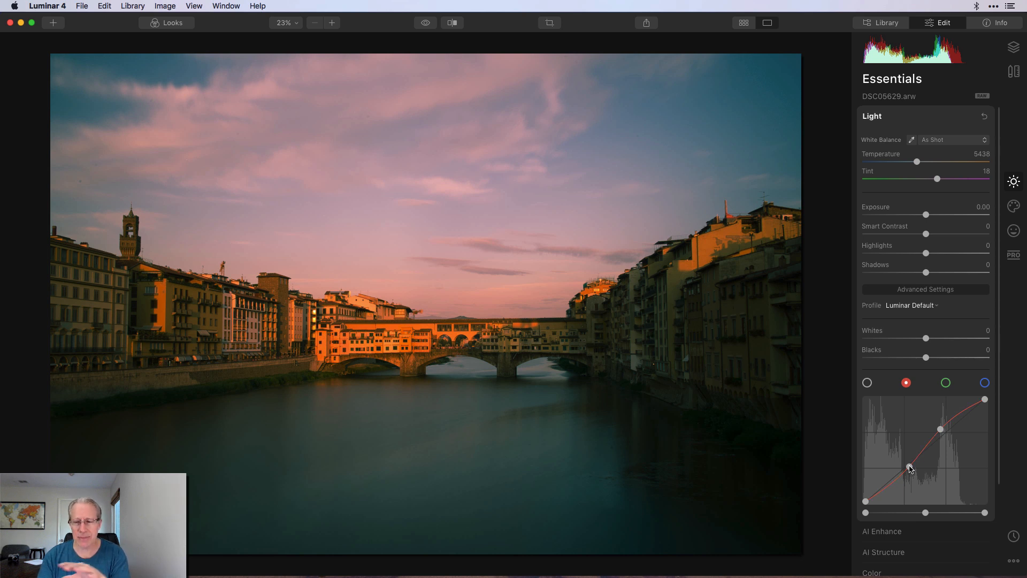
left_click(985, 116)
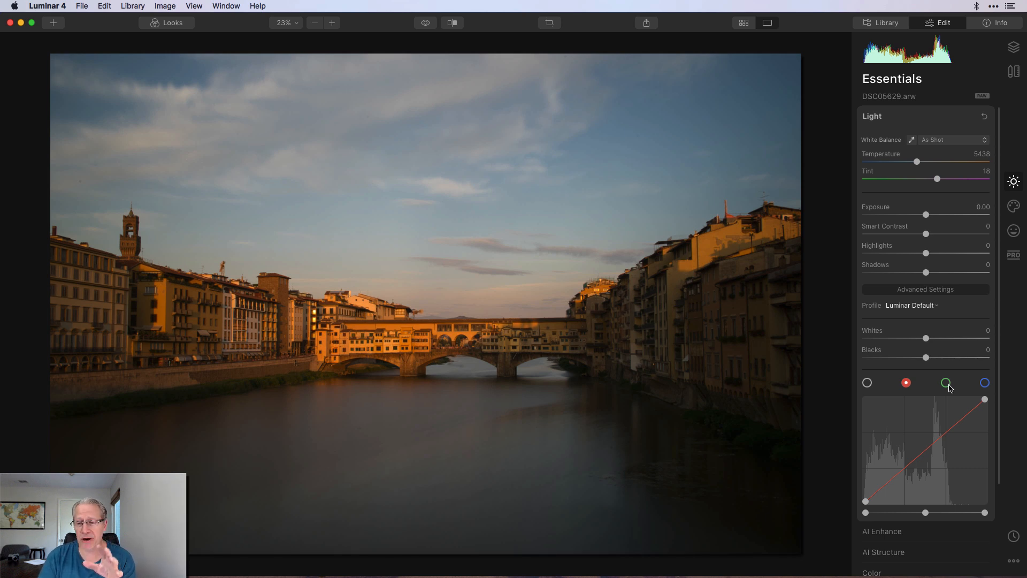
Pull in the red white point and raise the red black point for a pink-magenta cast.
left_click_drag(866, 503, 878, 504)
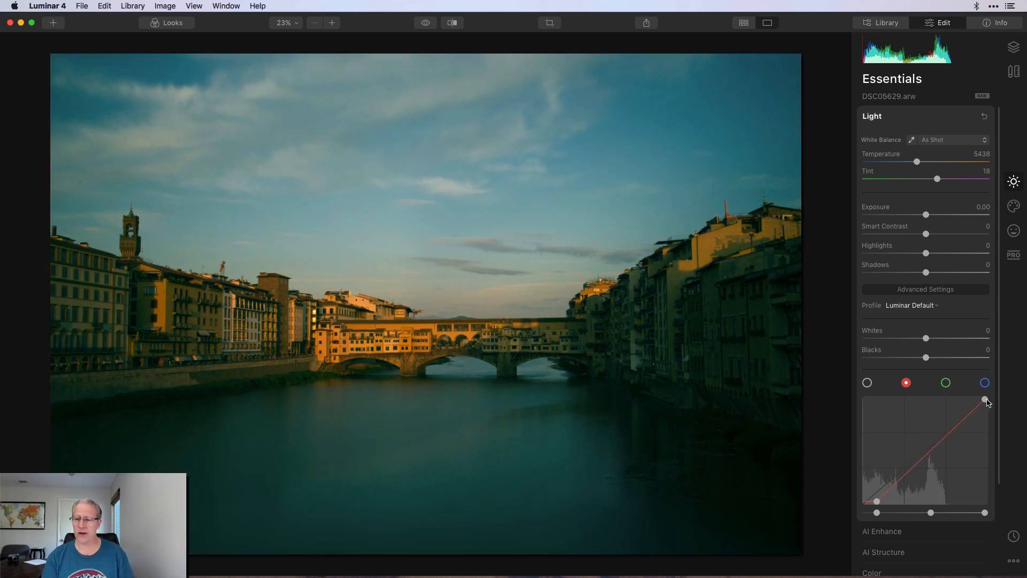
left_click_drag(985, 400, 972, 401)
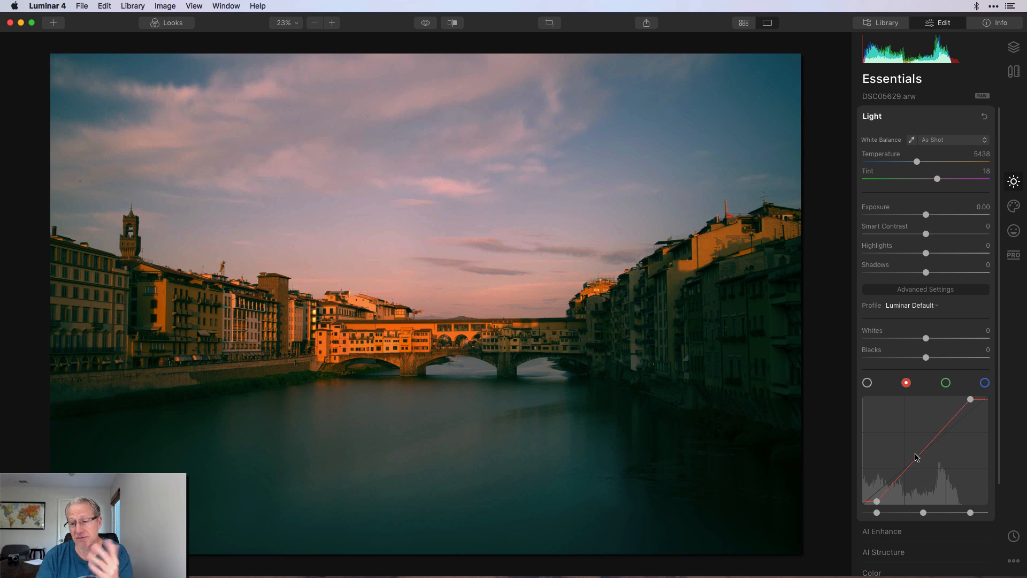
left_click(983, 117)
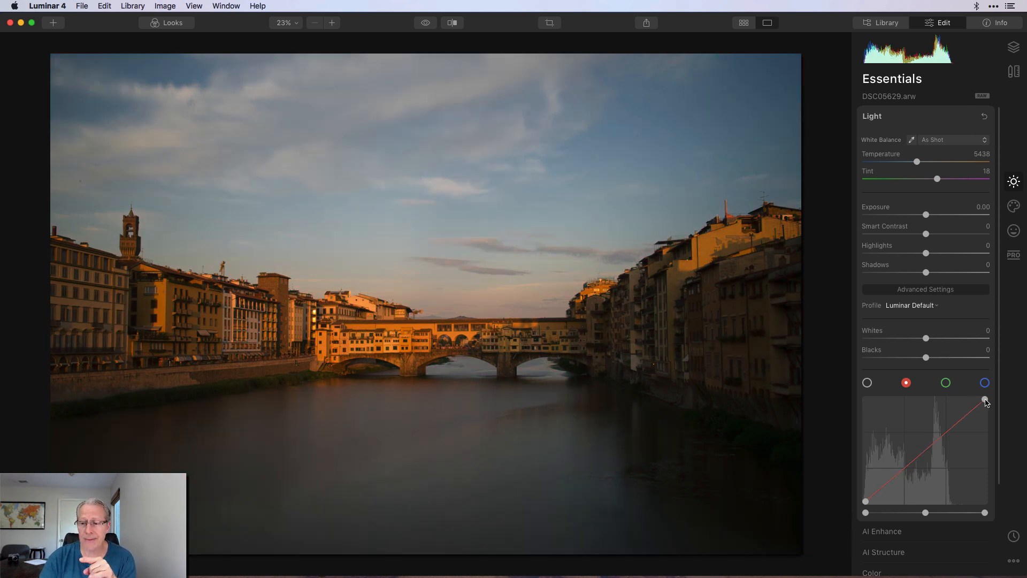
left_click_drag(986, 401, 969, 399)
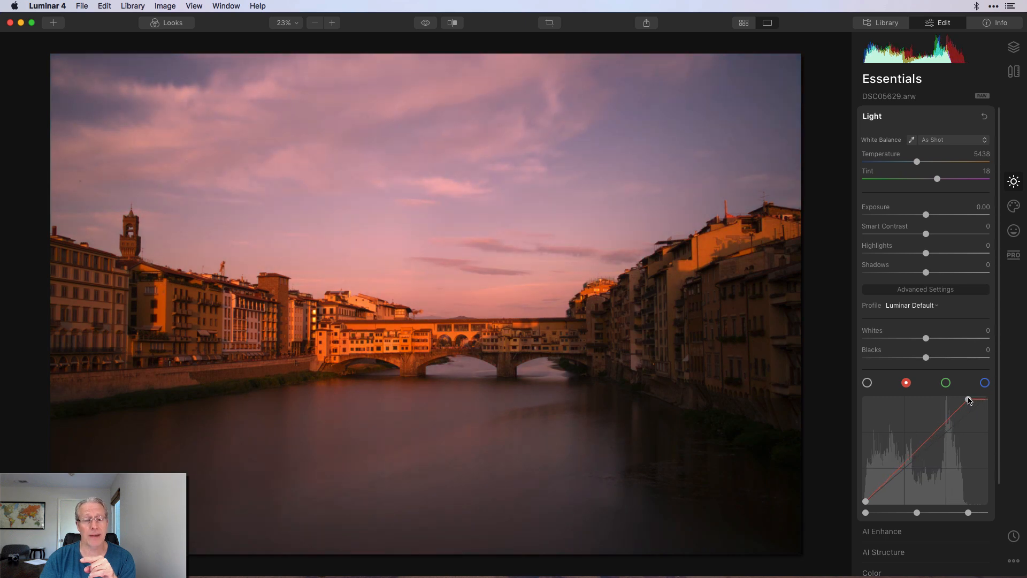
mouse_move(866, 501)
left_mouse_down()
mouse_move(882, 504)
mouse_move(866, 502)
left_mouse_up()
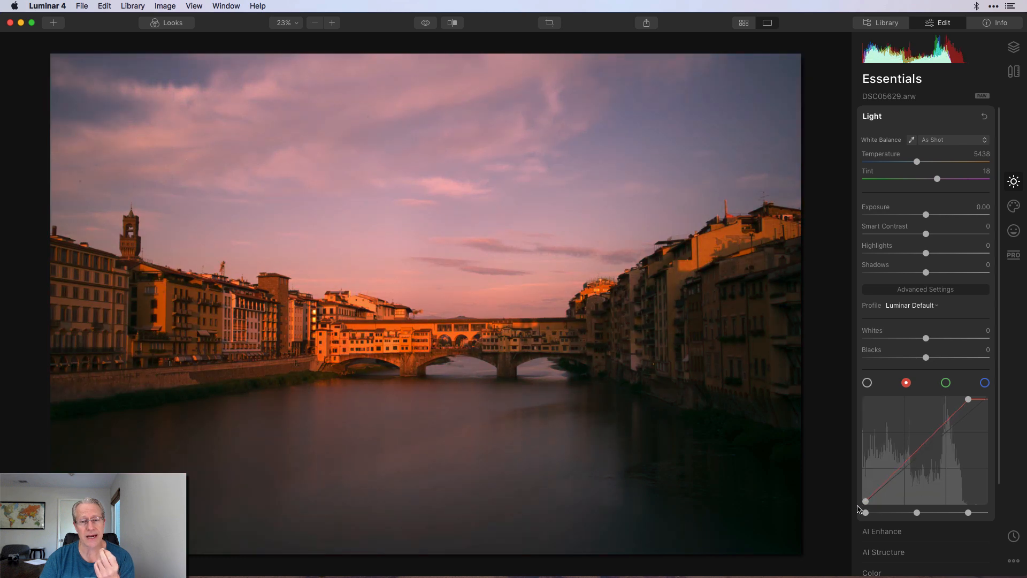
Reset Light and switch the curve to the green channel, checking the colour-mix diagram.
left_click(985, 117)
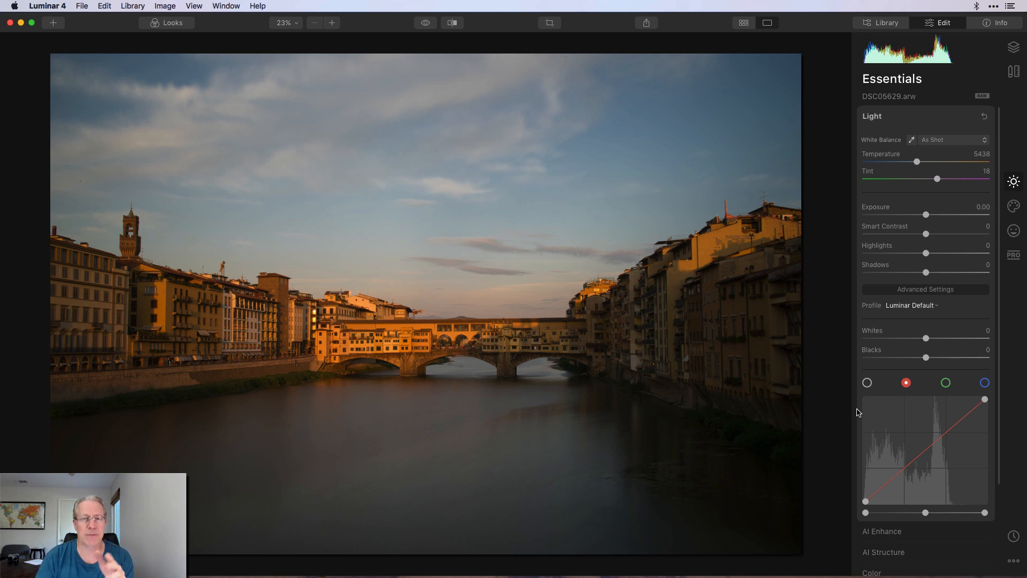
left_click(946, 384)
key("super+Tab")
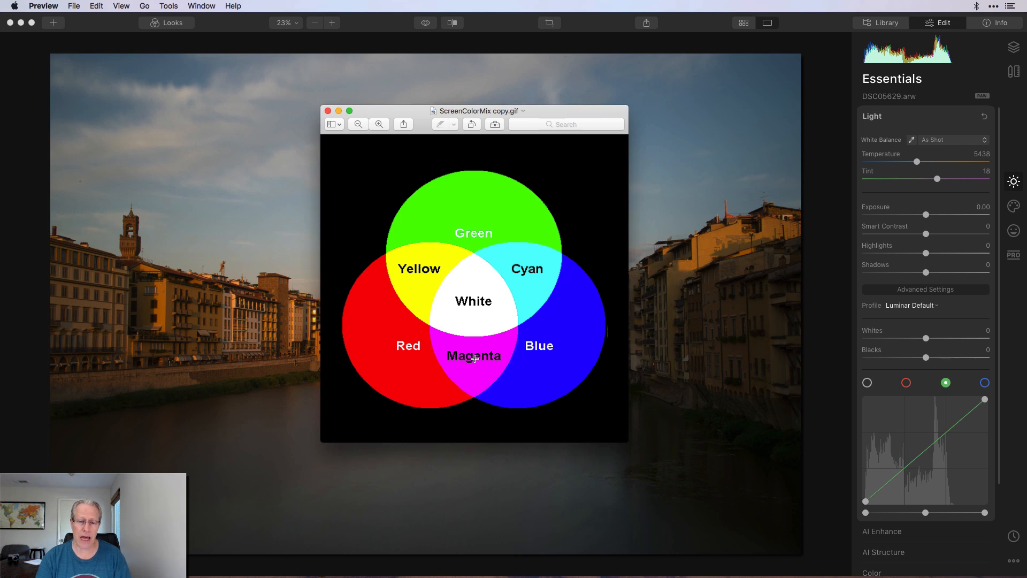
key("super+Tab")
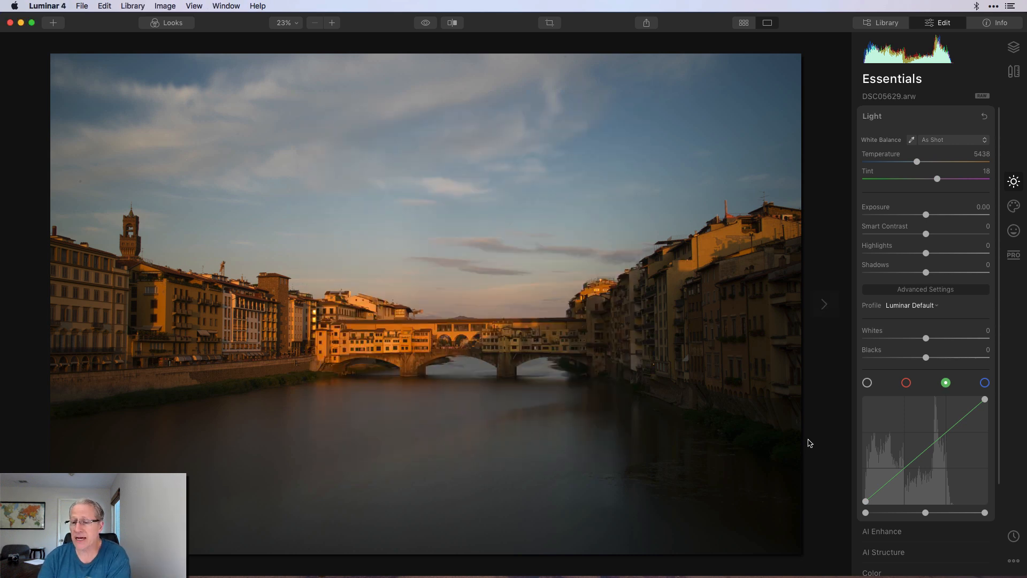
Add a green curve midpoint, lift it, lower it toward magenta, then reset.
left_click(926, 452)
left_click_drag(926, 452, 921, 436)
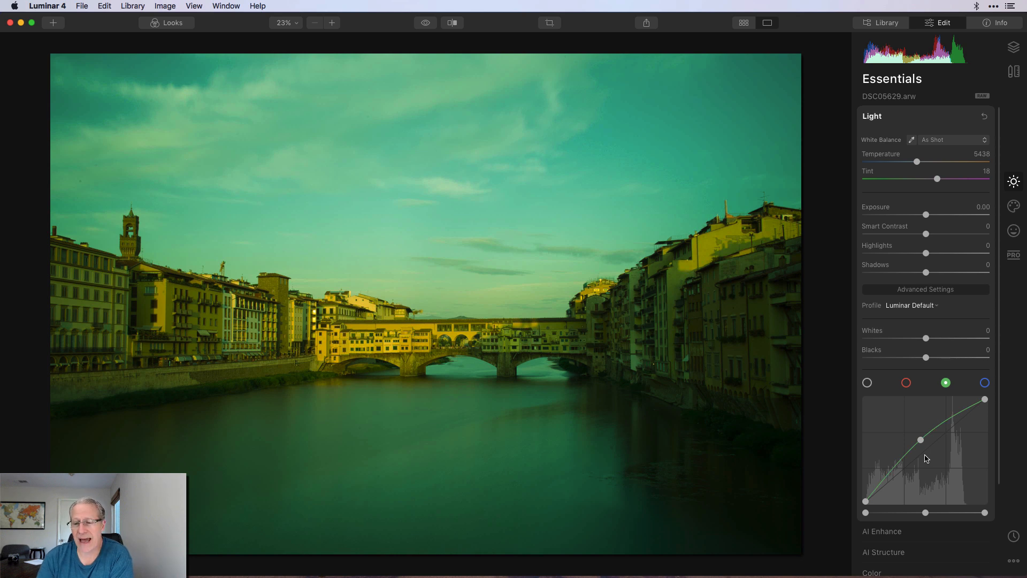
left_click_drag(921, 442, 919, 434)
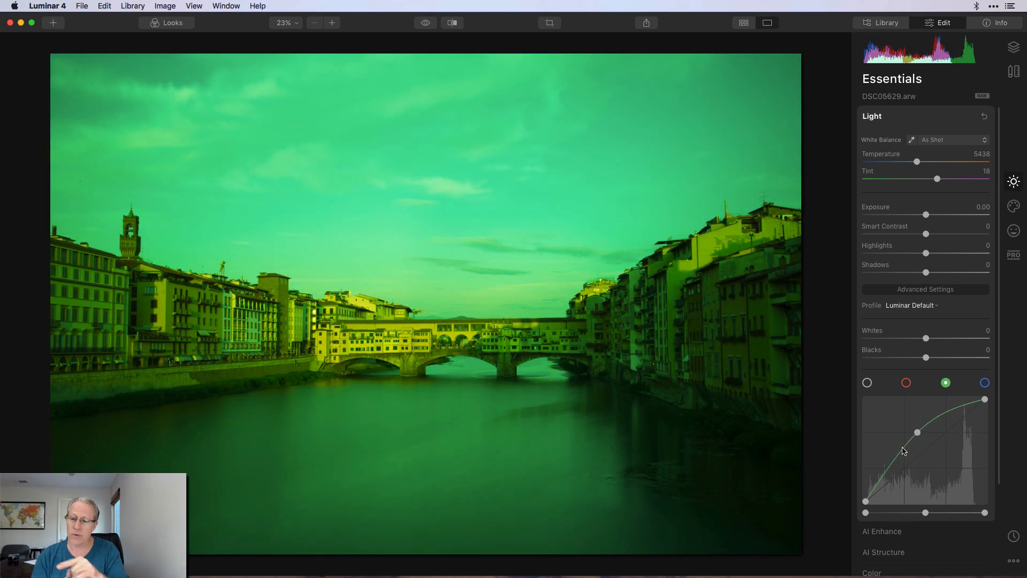
left_click_drag(917, 432, 933, 449)
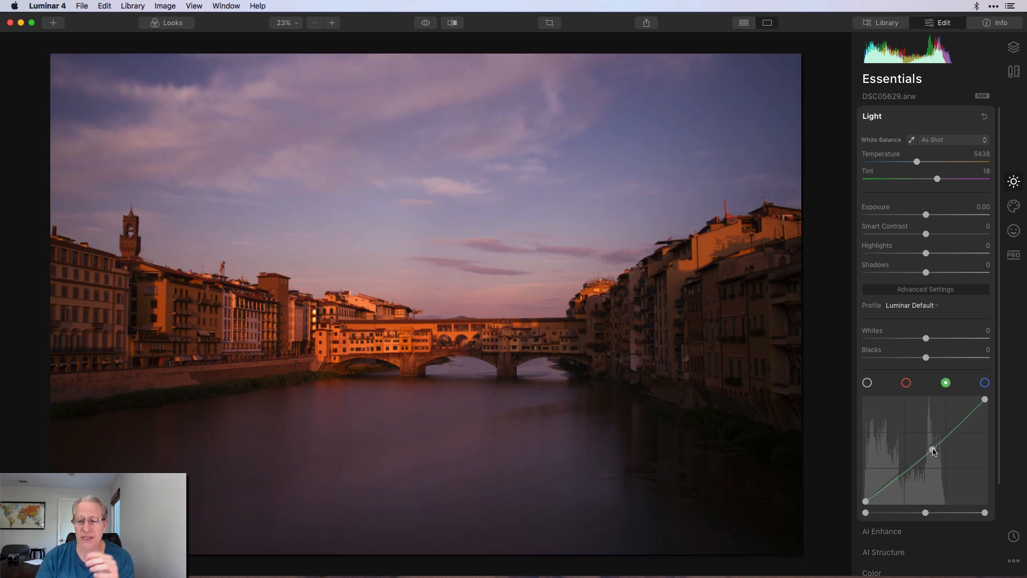
left_click_drag(933, 452, 932, 454)
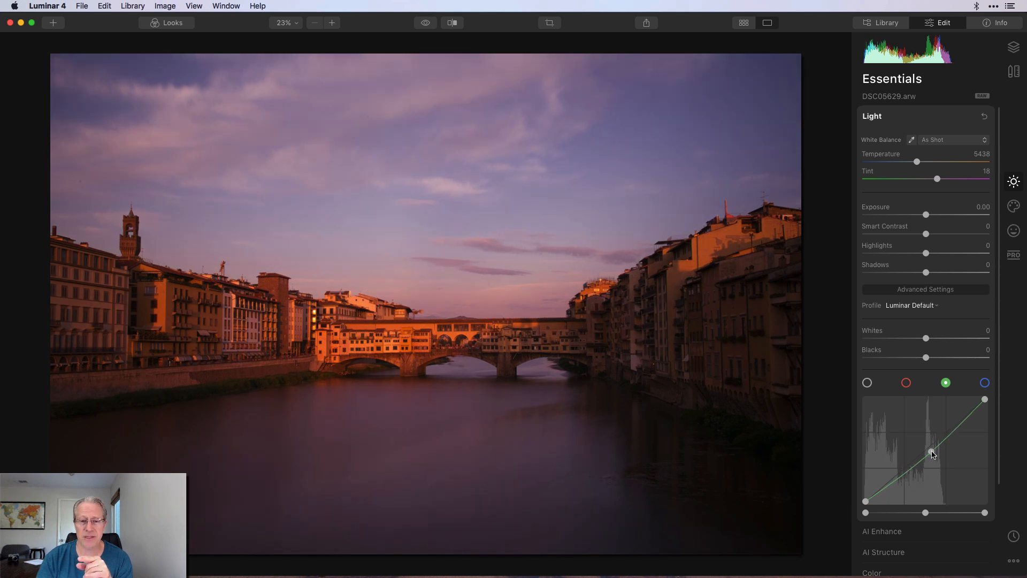
left_click(984, 116)
Select the blue channel and test pulling in its white point and raising its black point.
left_click(985, 382)
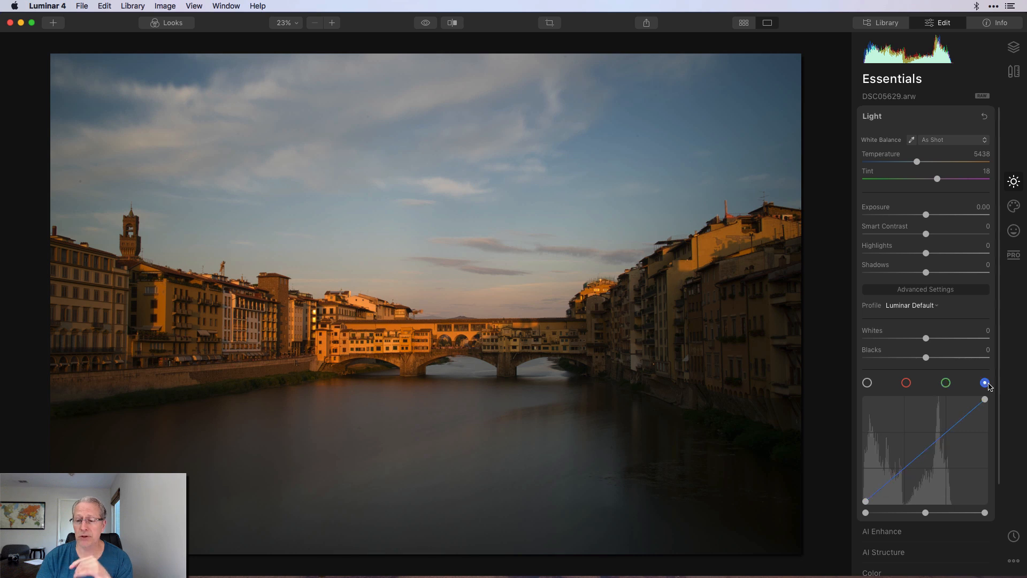
key("super+Tab")
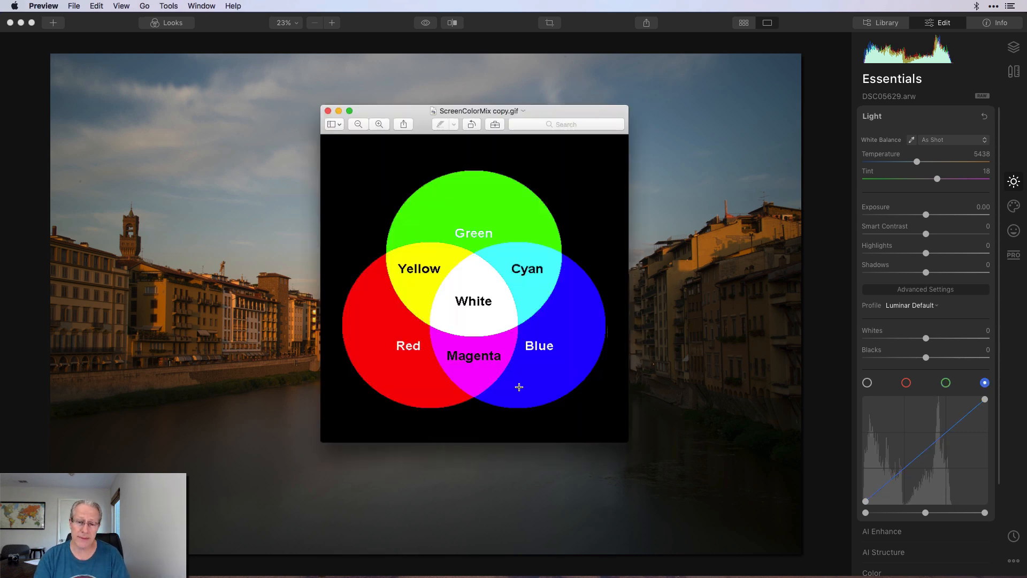
key("super+Tab")
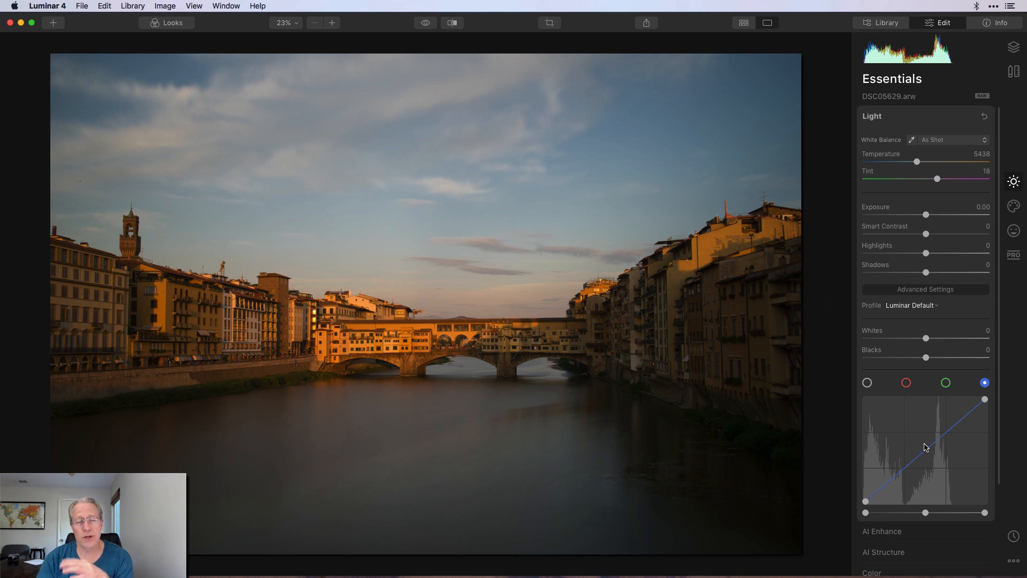
mouse_move(985, 399)
left_mouse_down()
mouse_move(967, 400)
mouse_move(995, 397)
left_mouse_up()
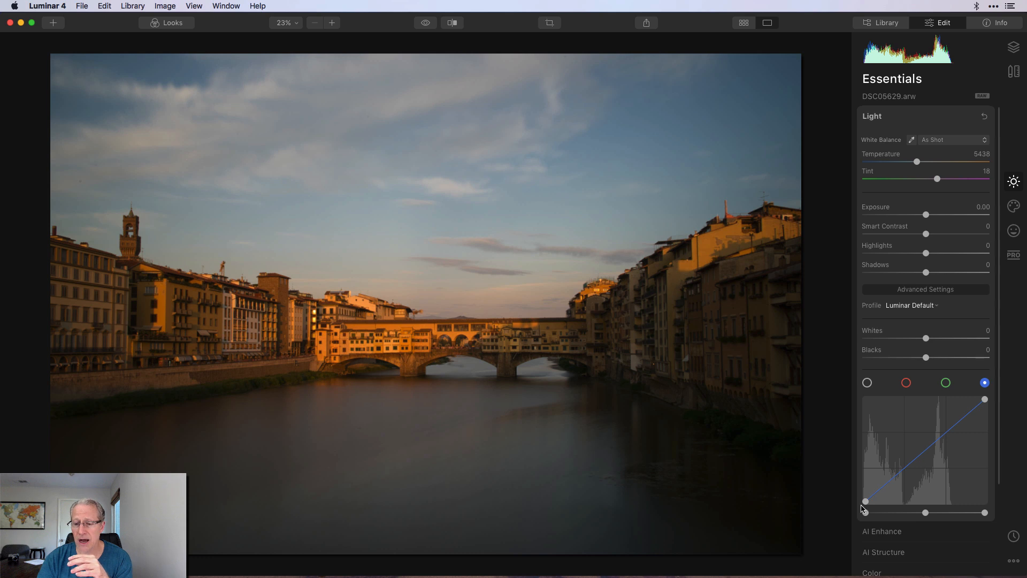
mouse_move(866, 502)
left_mouse_down()
mouse_move(883, 502)
mouse_move(866, 493)
left_mouse_up()
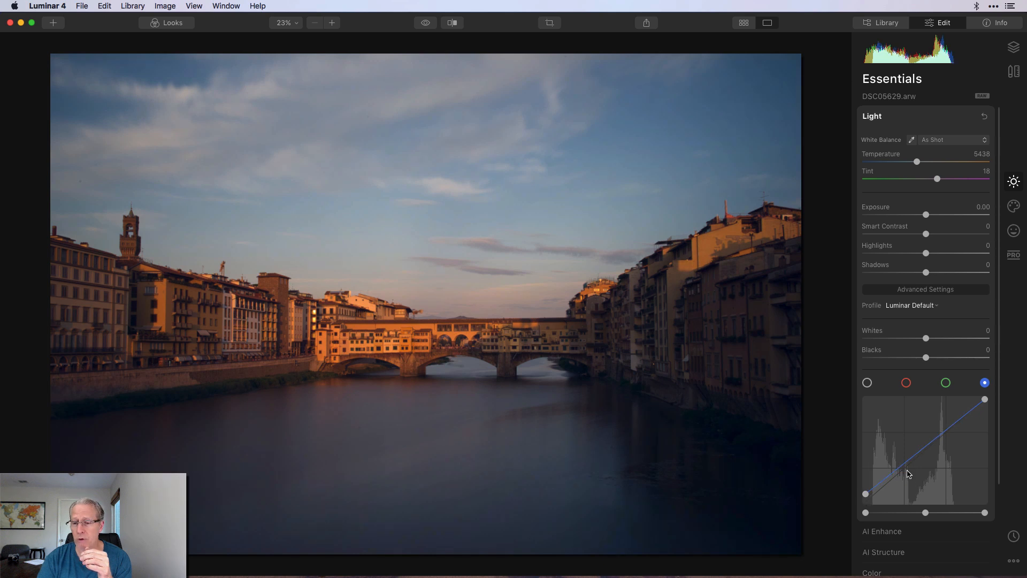
Pull in the blue white point, then lift the blue midtones, resetting the curve after each.
left_click_drag(985, 401, 974, 401)
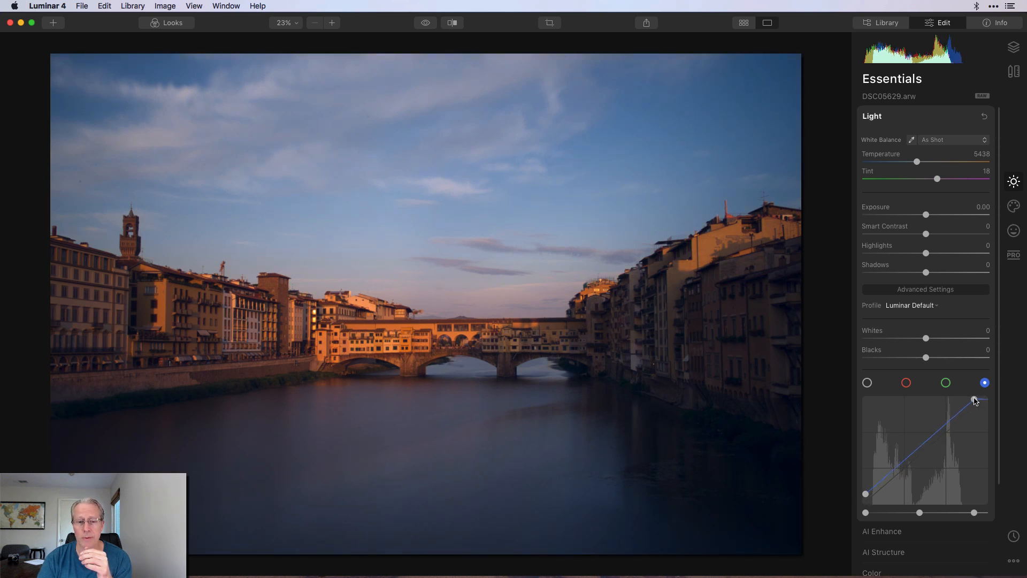
left_click(984, 116)
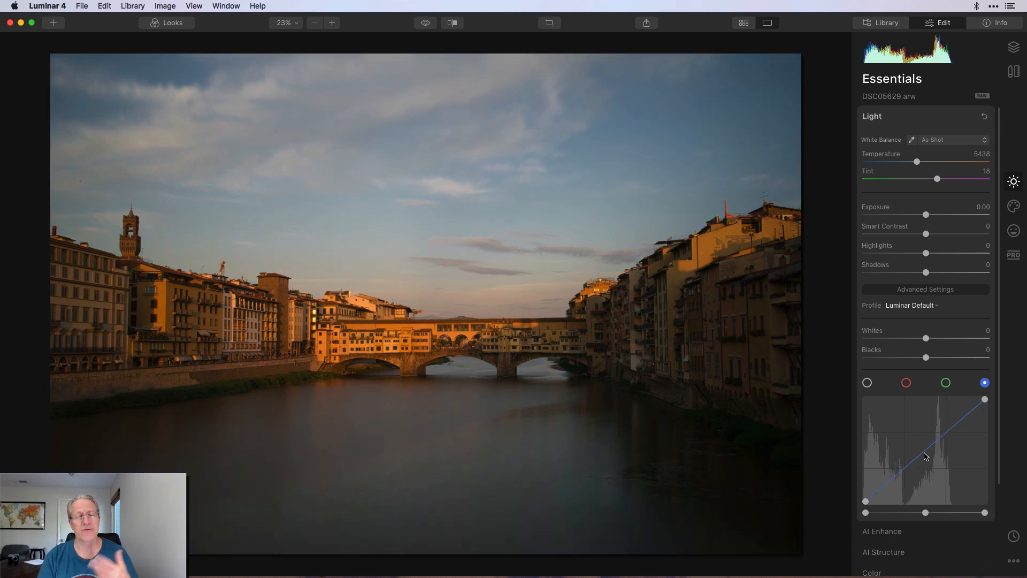
mouse_move(925, 453)
left_mouse_down()
mouse_move(921, 443)
mouse_move(940, 459)
mouse_move(924, 443)
left_mouse_up()
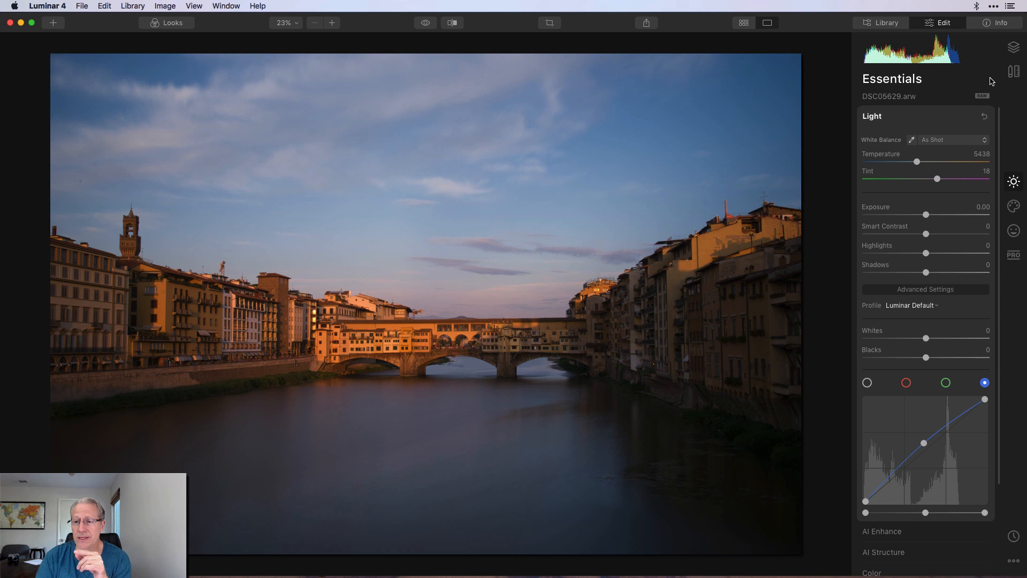
left_click(984, 117)
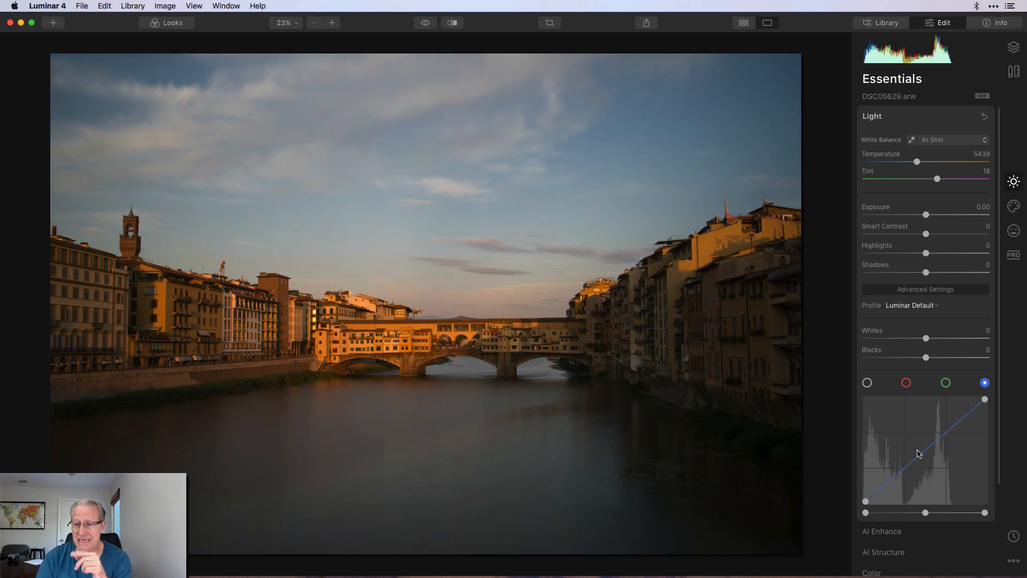
Lift blue midtones, set Smart Contrast 27, Highlights -9, Shadows 16, Whites 11, and compare with the original.
left_click_drag(923, 454, 922, 447)
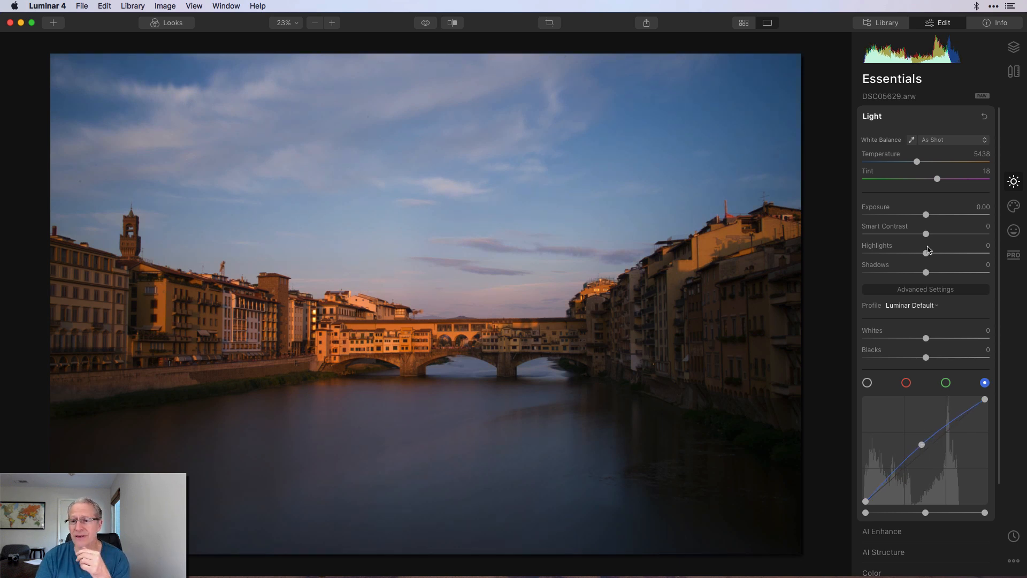
left_click_drag(926, 235, 942, 234)
left_click_drag(930, 278, 920, 253)
left_click_drag(926, 338, 935, 339)
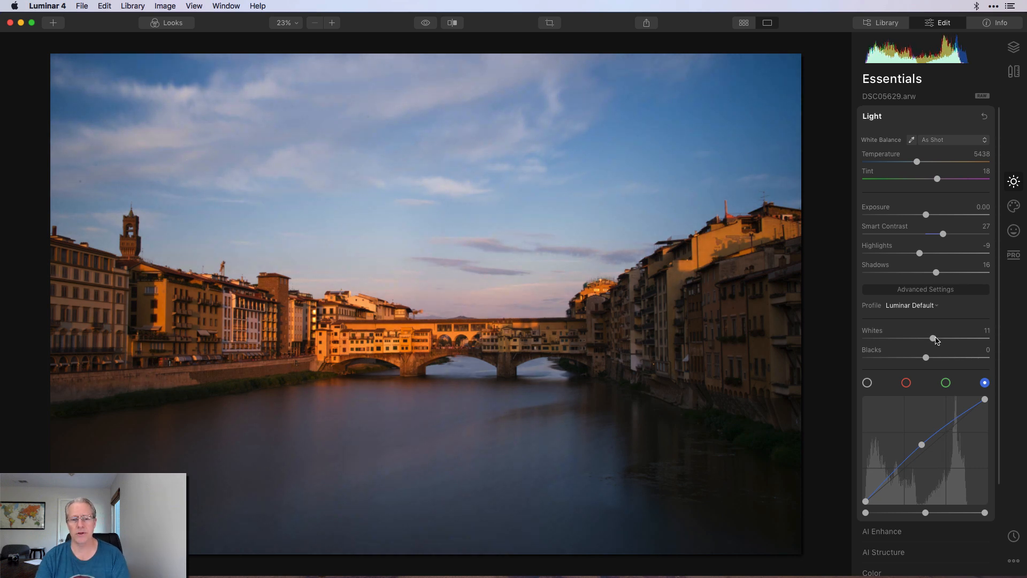
left_click(425, 26)
left_click(426, 26)
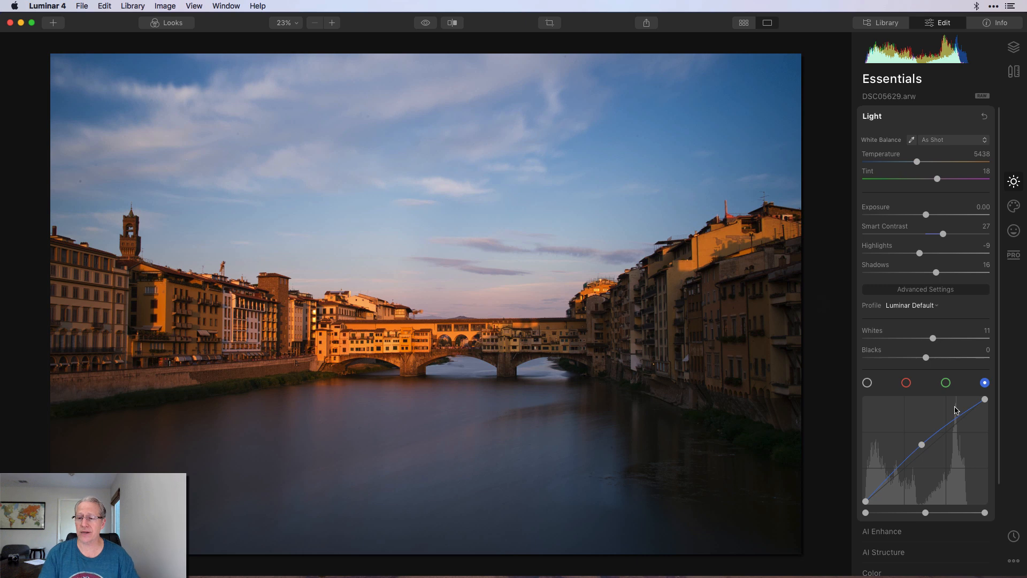
left_click(915, 305)
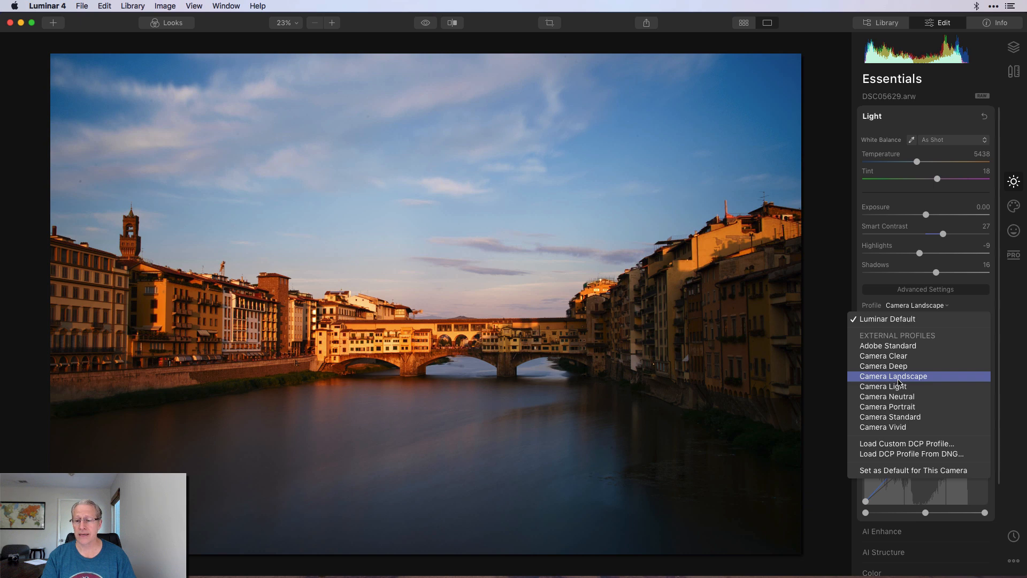
left_click(899, 377)
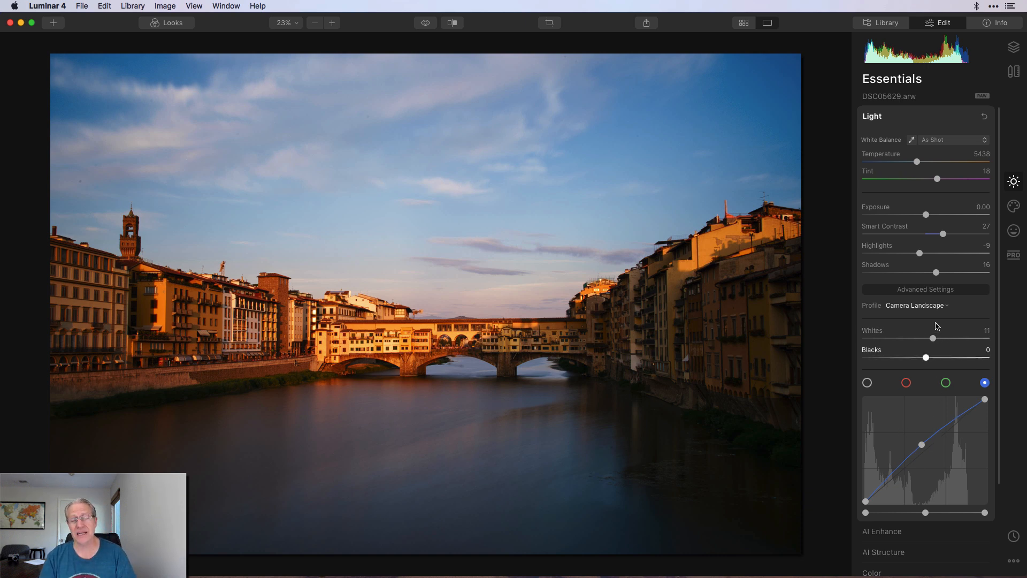
left_click(935, 306)
left_click(899, 318)
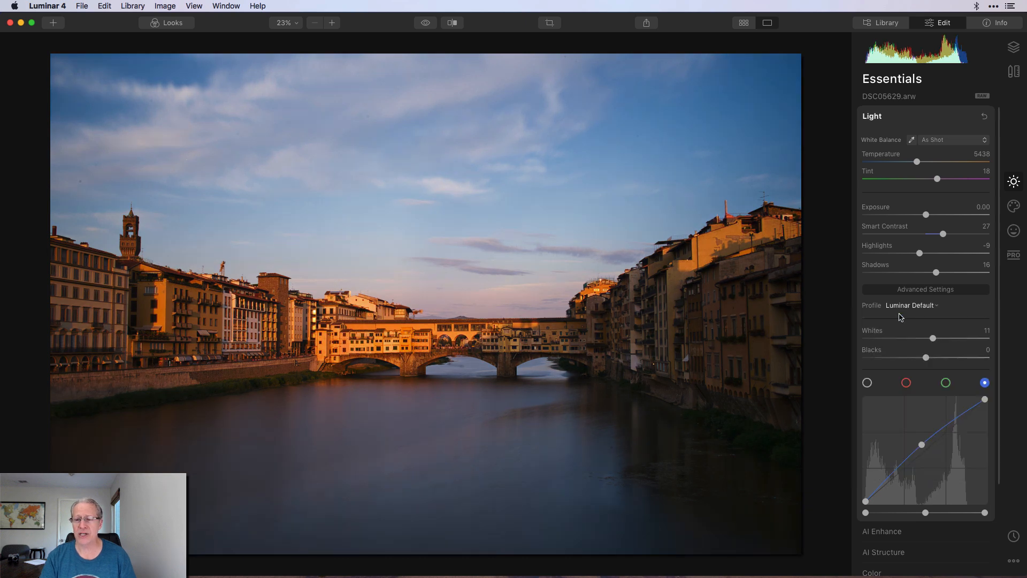